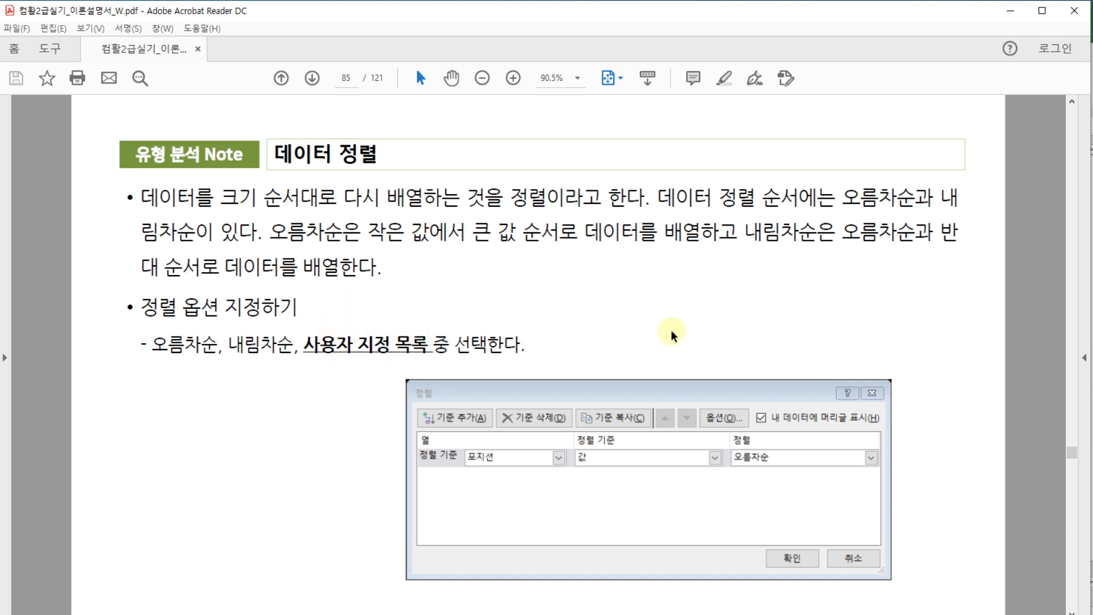
Step: Switch to the Excel workbook and open the 상공2급B형 sheet containing the sorting task for [표1]
scroll(672, 333, down, 3)
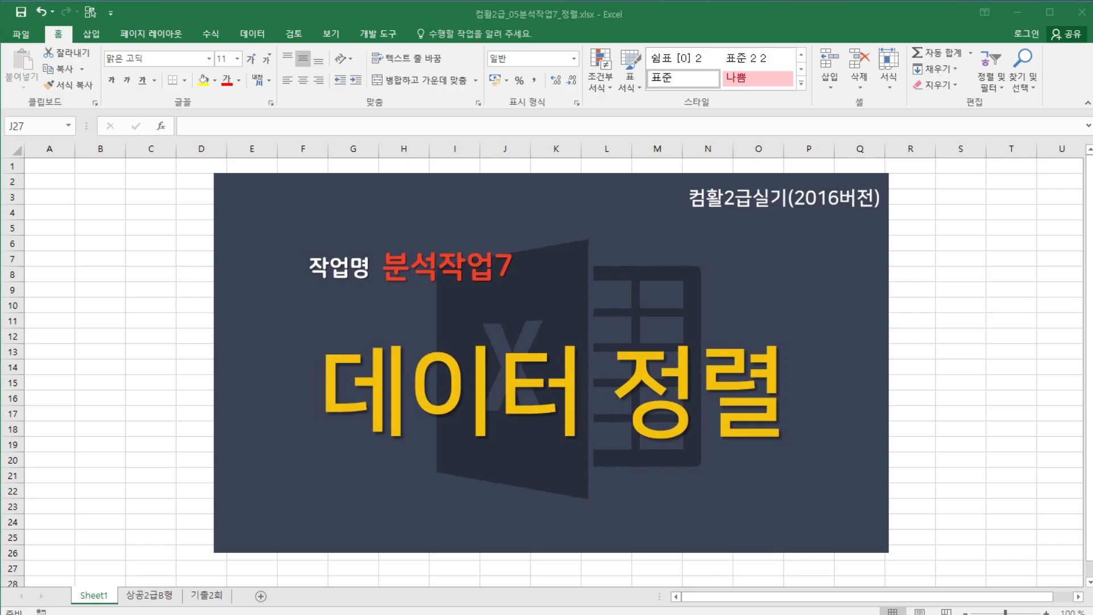
click(170, 595)
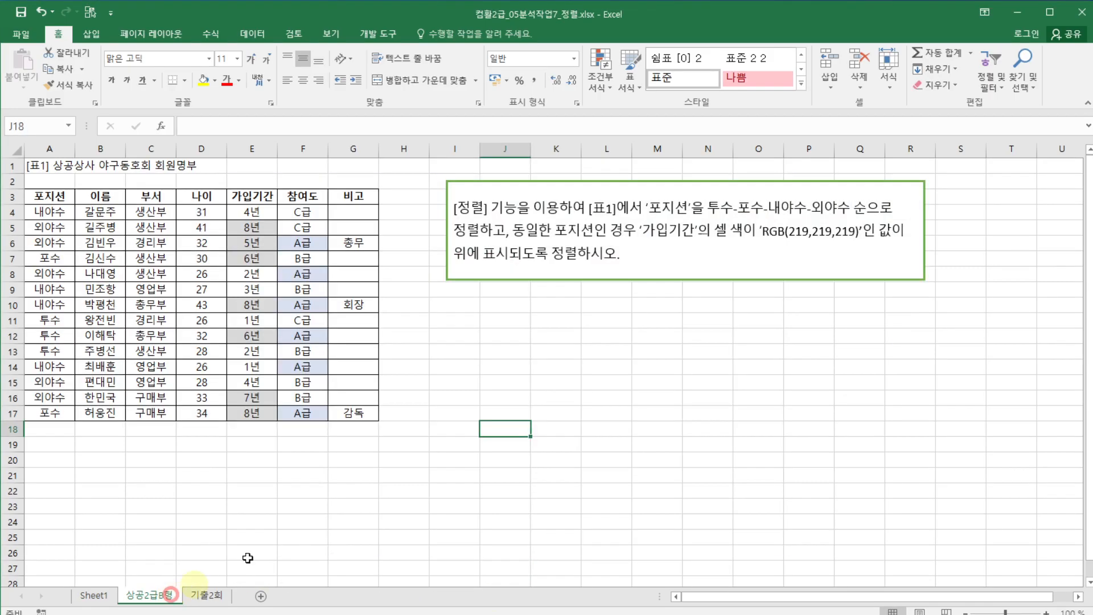
click(449, 394)
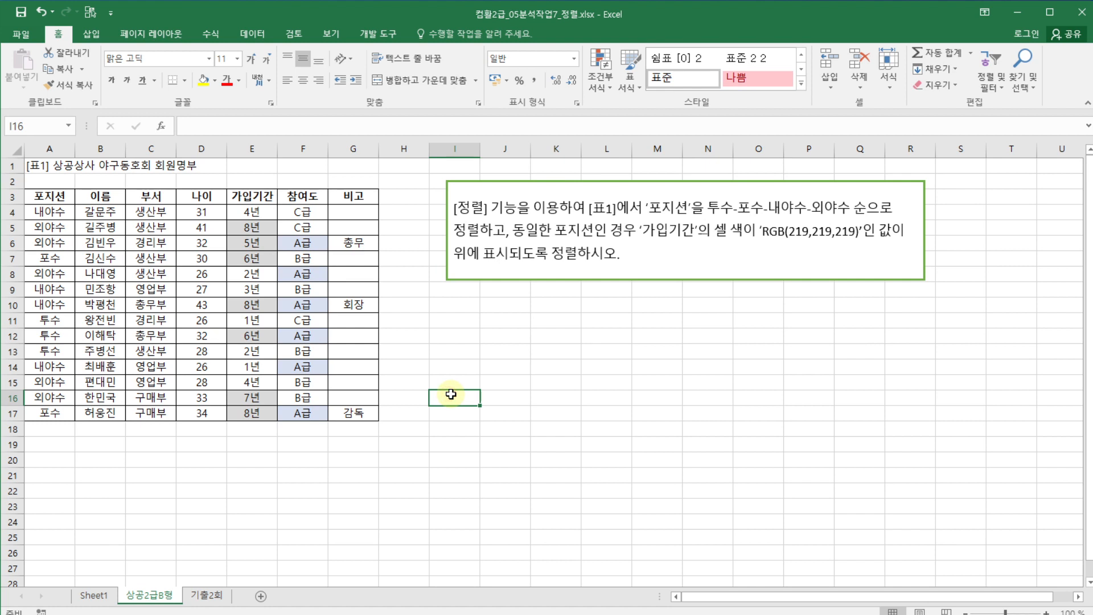
click(464, 322)
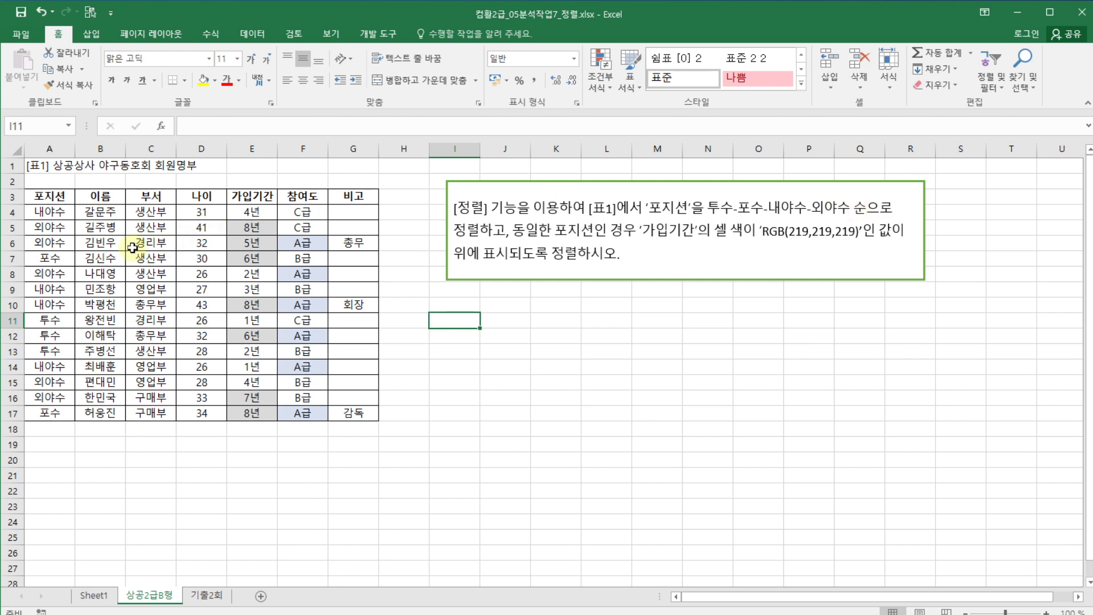
Step: Start a custom sort on table range A3:G17 with 포지션 as the first sort column
click(133, 247)
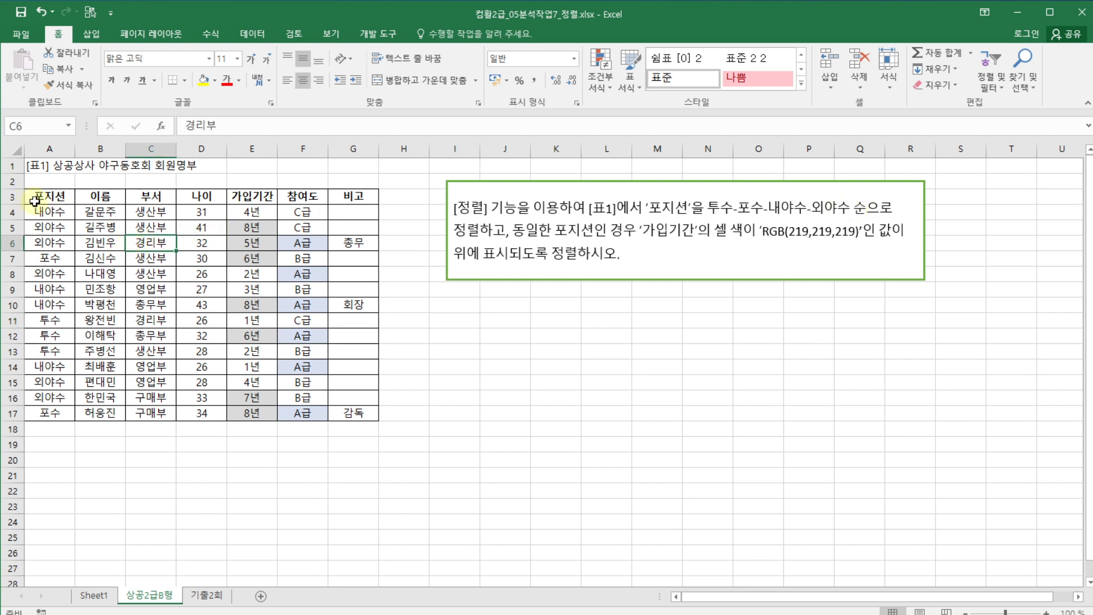
drag(35, 199, 353, 419)
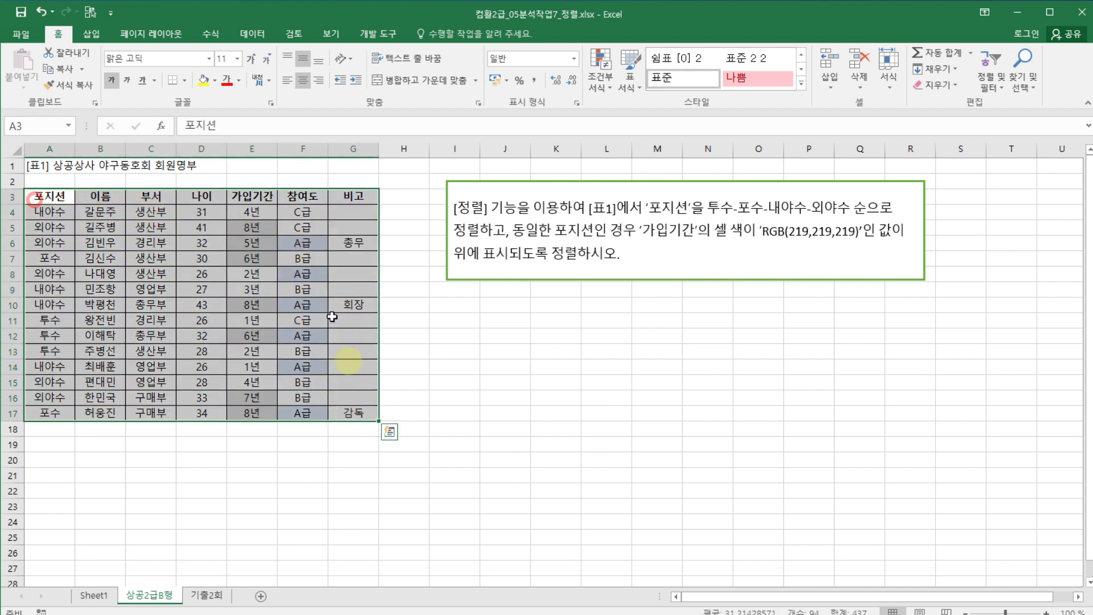
click(253, 35)
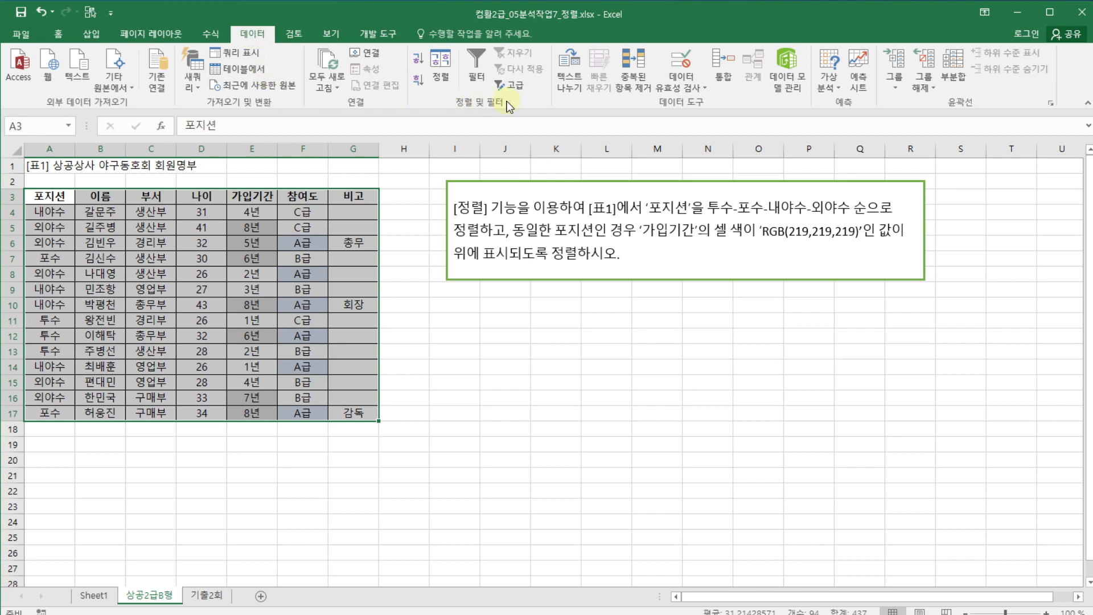
click(449, 94)
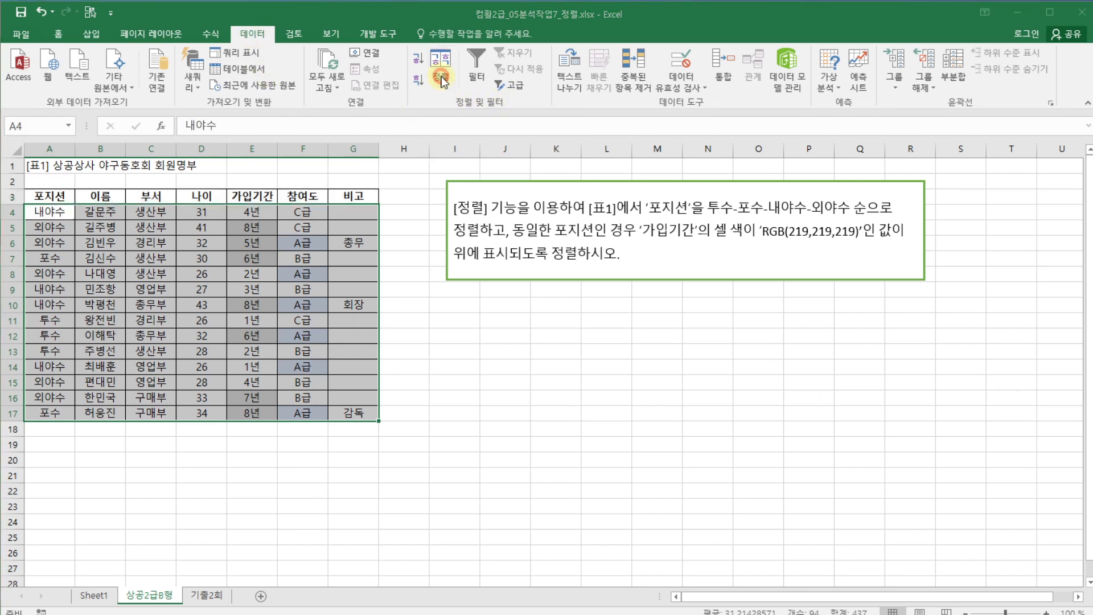
drag(475, 321, 545, 309)
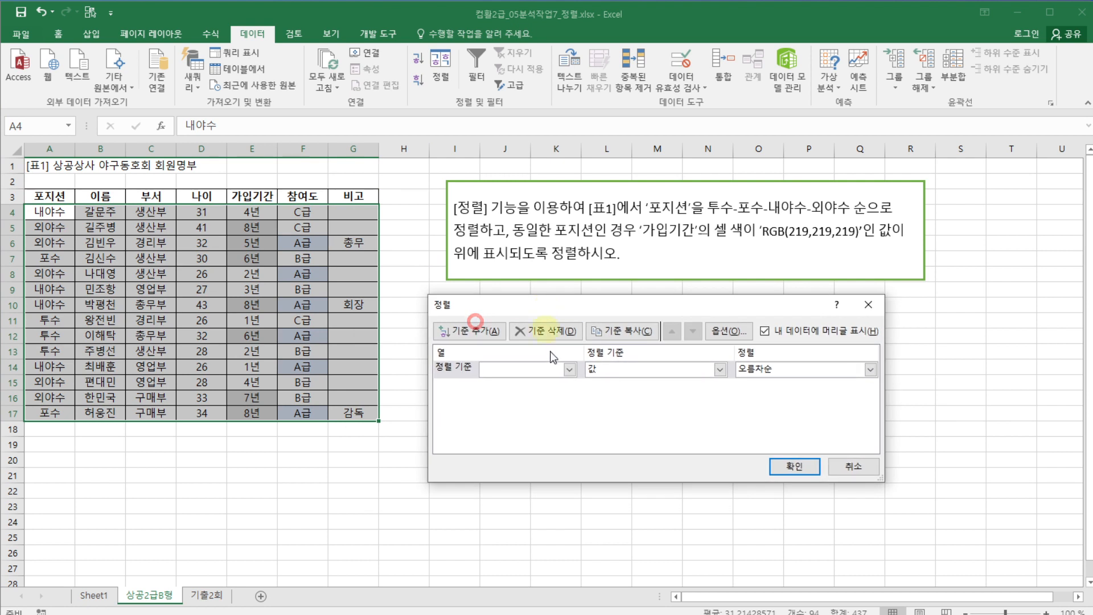
click(569, 369)
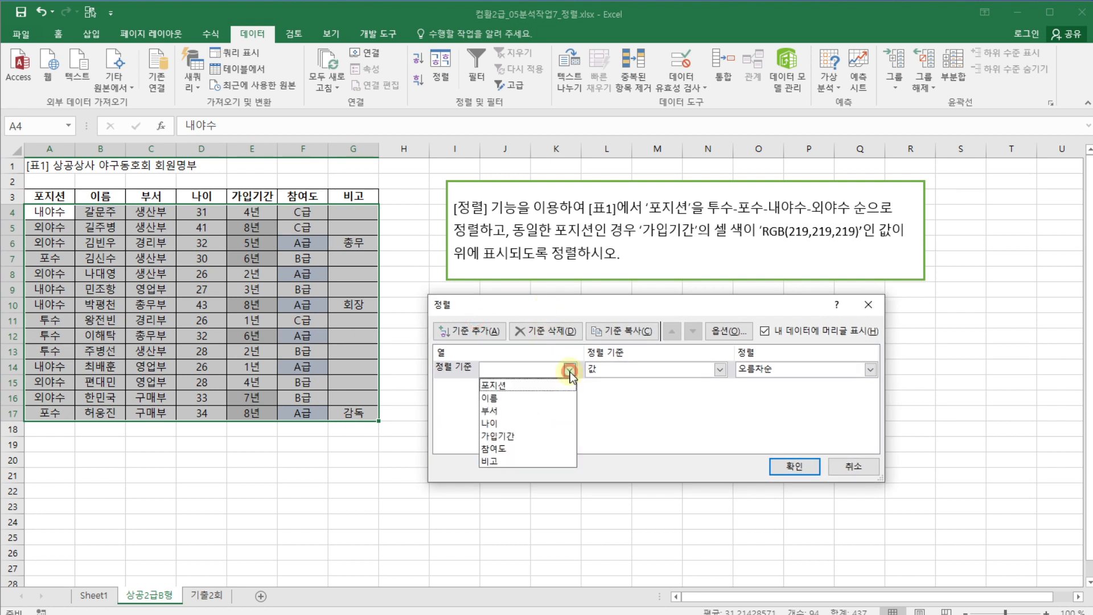
click(559, 391)
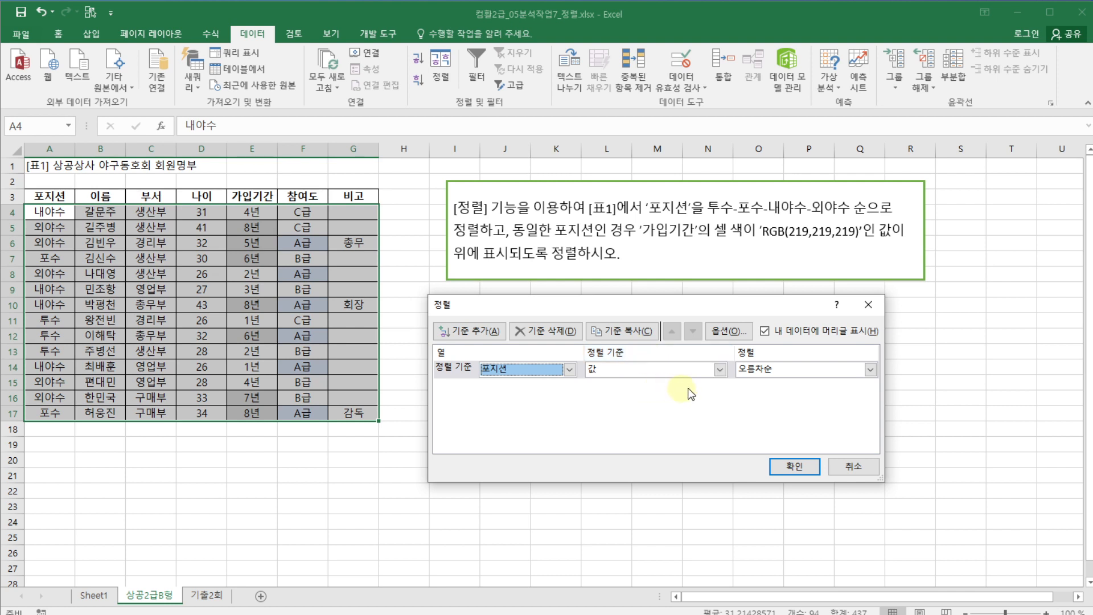
Step: Add a custom list for the 포지션 sort order with the entries 투수, 포수, 내야수, 외야수
click(788, 371)
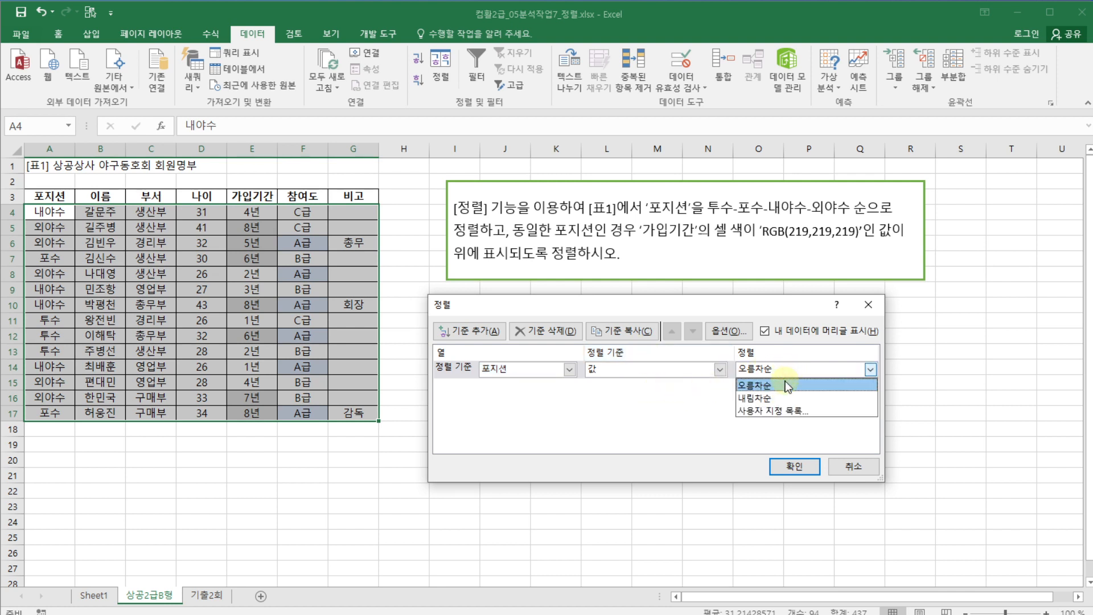
click(804, 414)
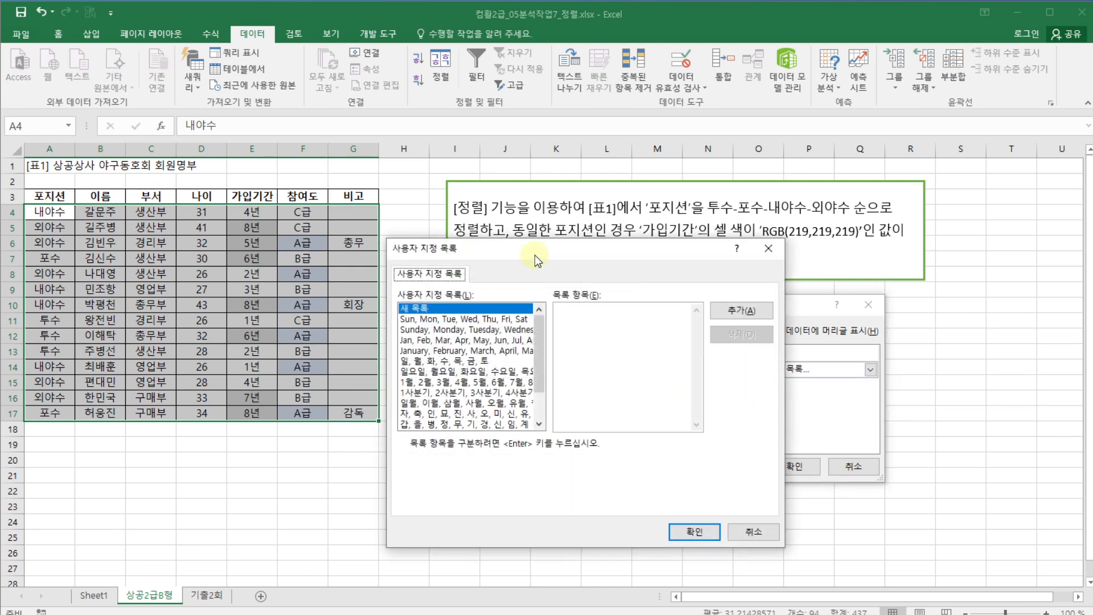
drag(534, 255, 635, 293)
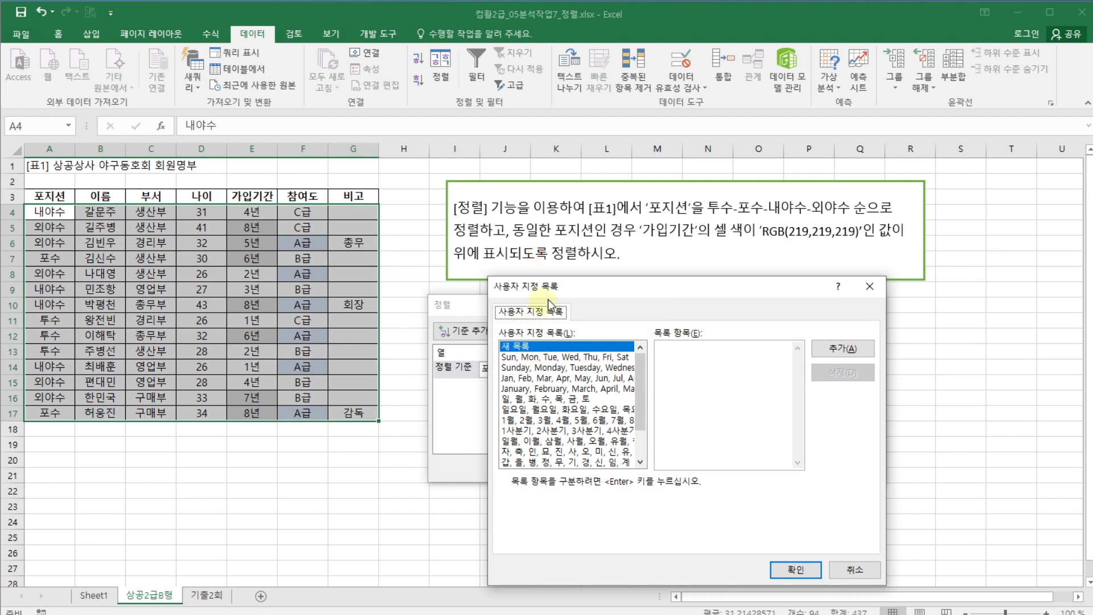
click(693, 361)
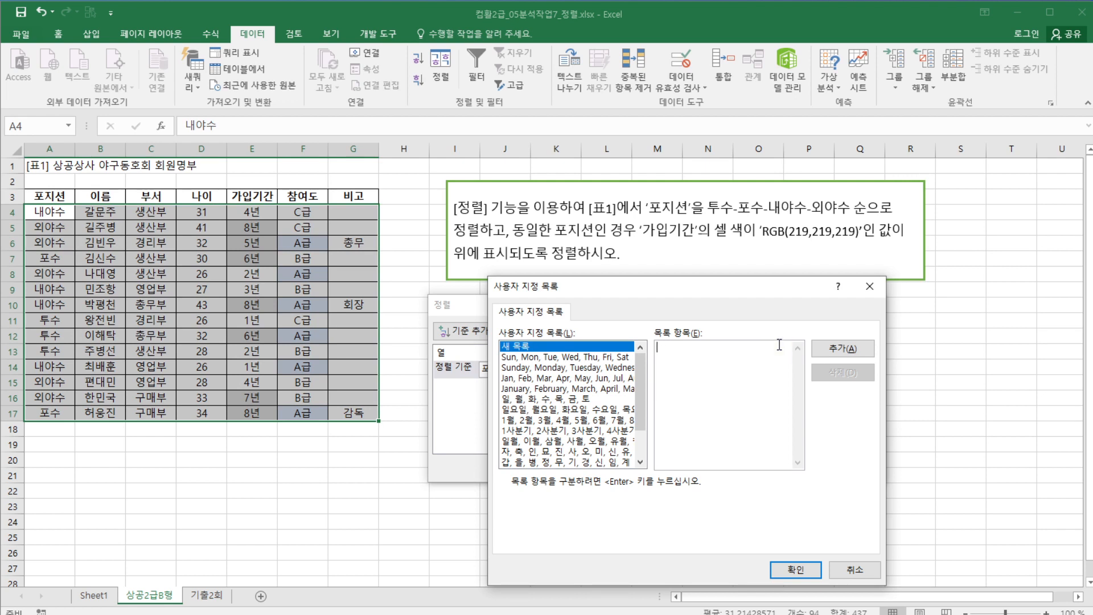
text(투수 포수 내야수 )
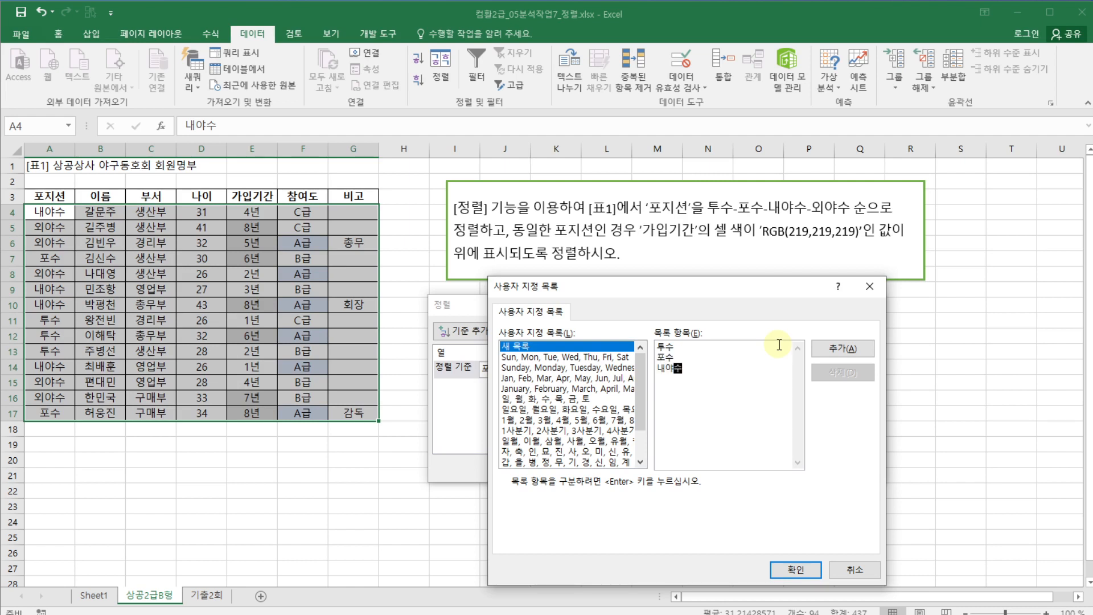
text(외야수)
click(850, 348)
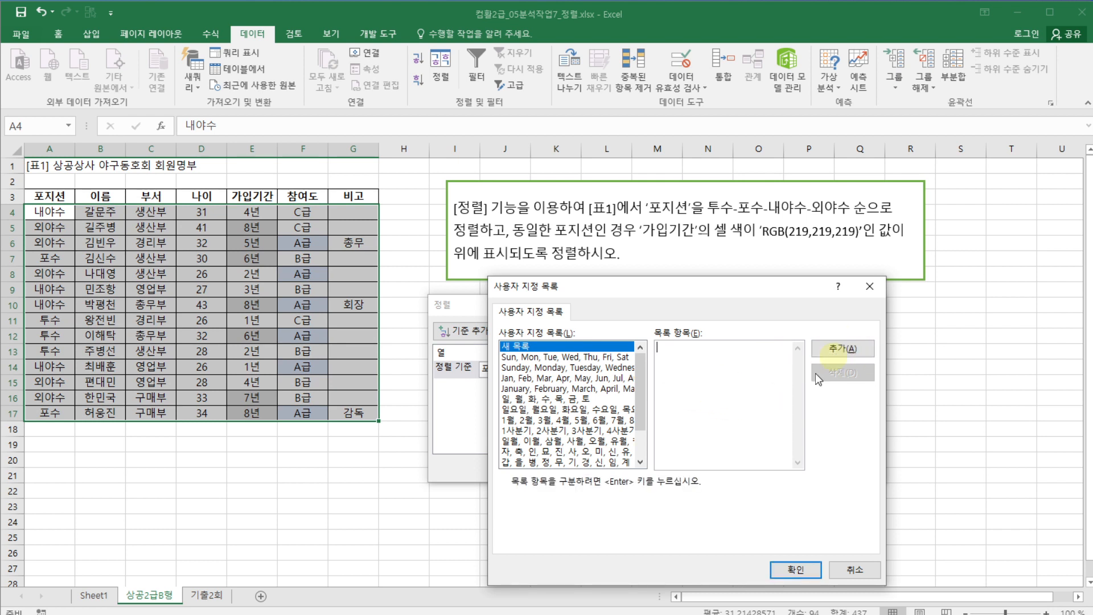
Step: Apply the custom list 투수, 포수, 내야수, 외야수 as the order of the 포지션 sort level
drag(640, 413, 642, 450)
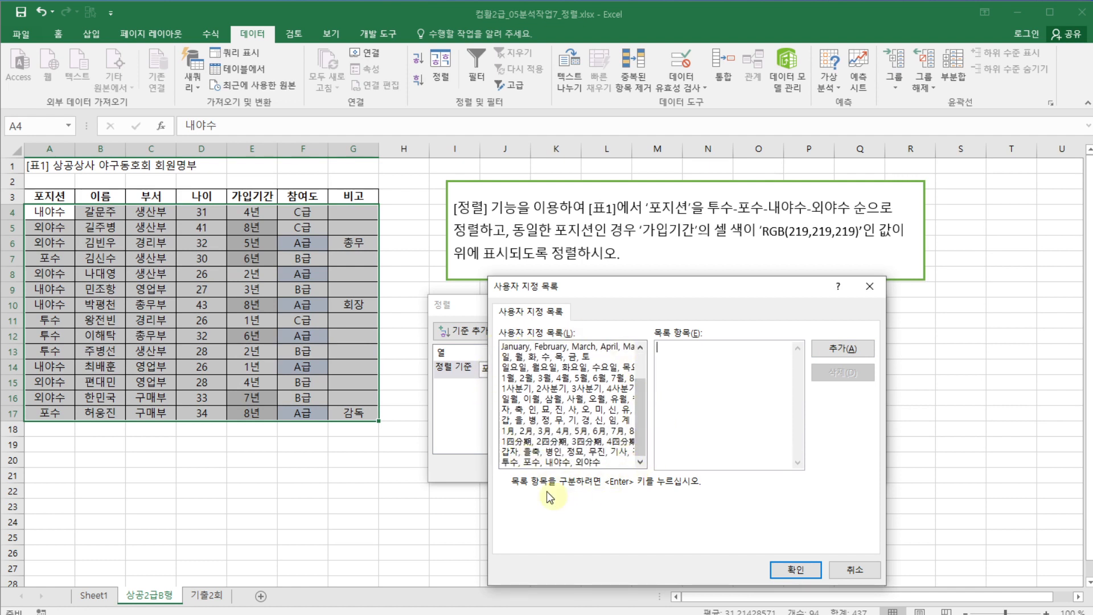
click(563, 462)
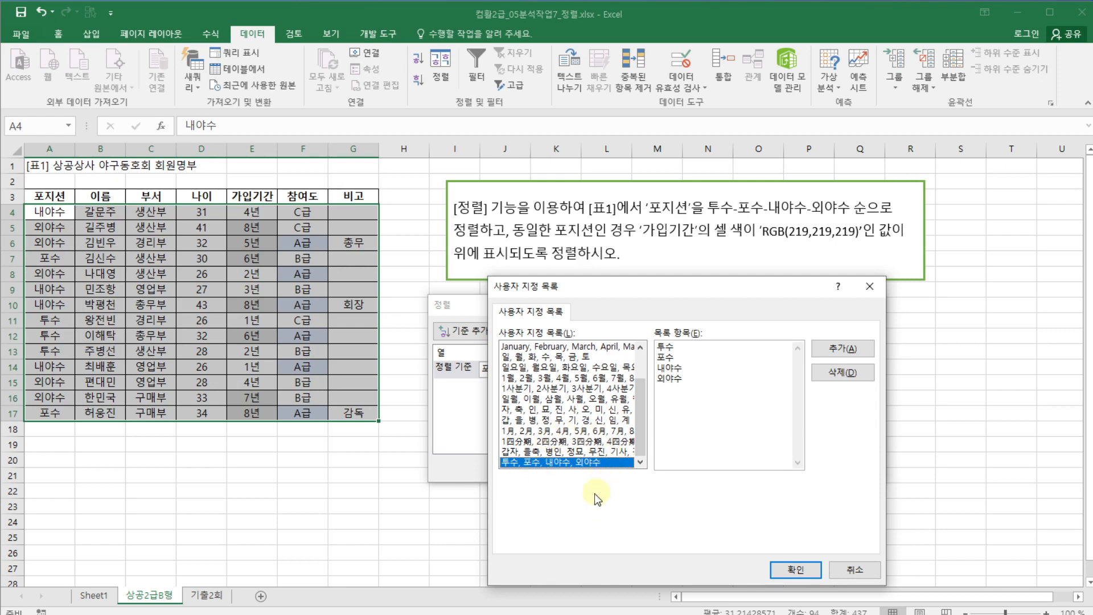
click(795, 569)
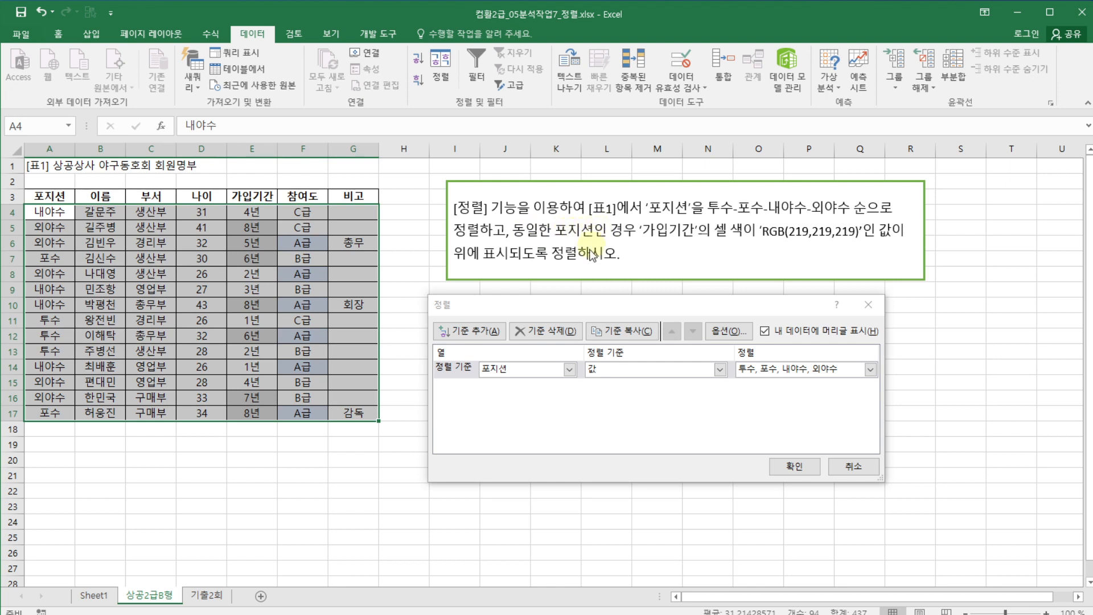
Step: Add a second sort level placing 가입기간 cells with cell colour RGB(219,219,219) on top, and run the sort
click(479, 332)
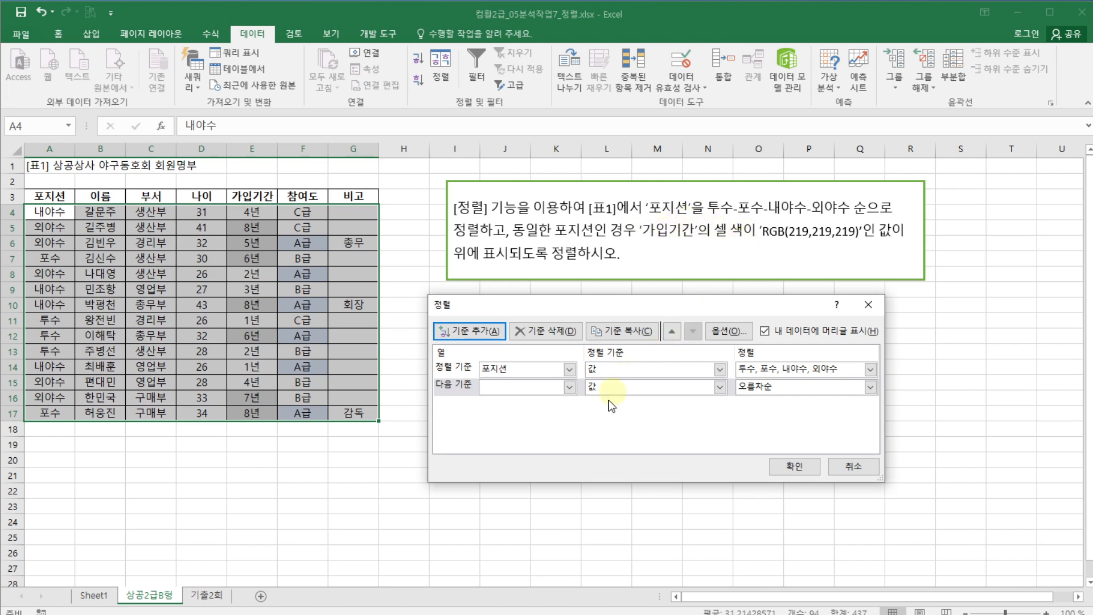
click(569, 387)
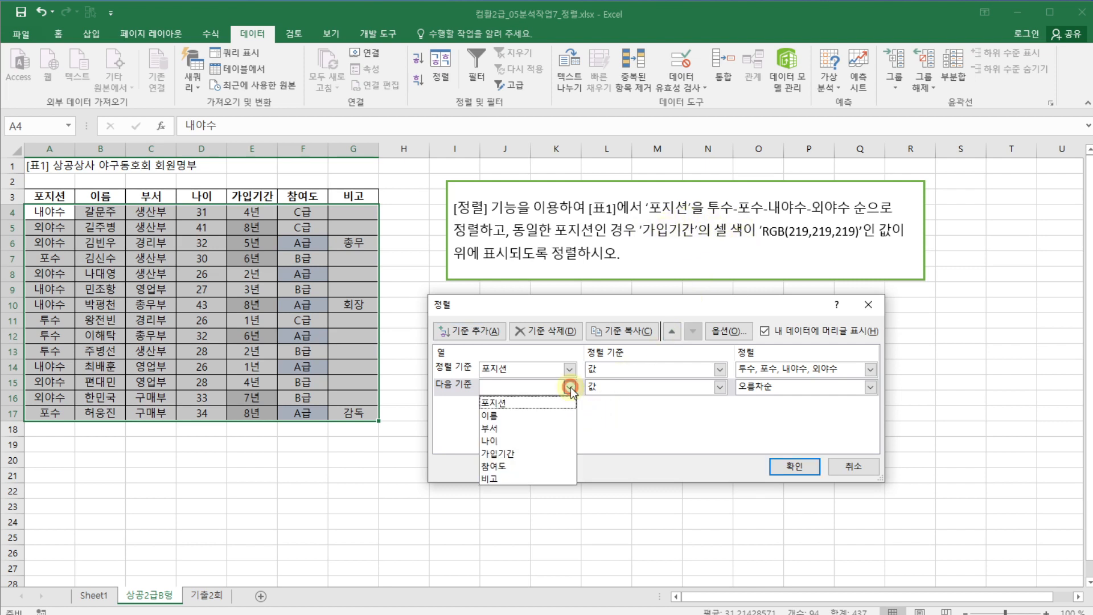
click(526, 453)
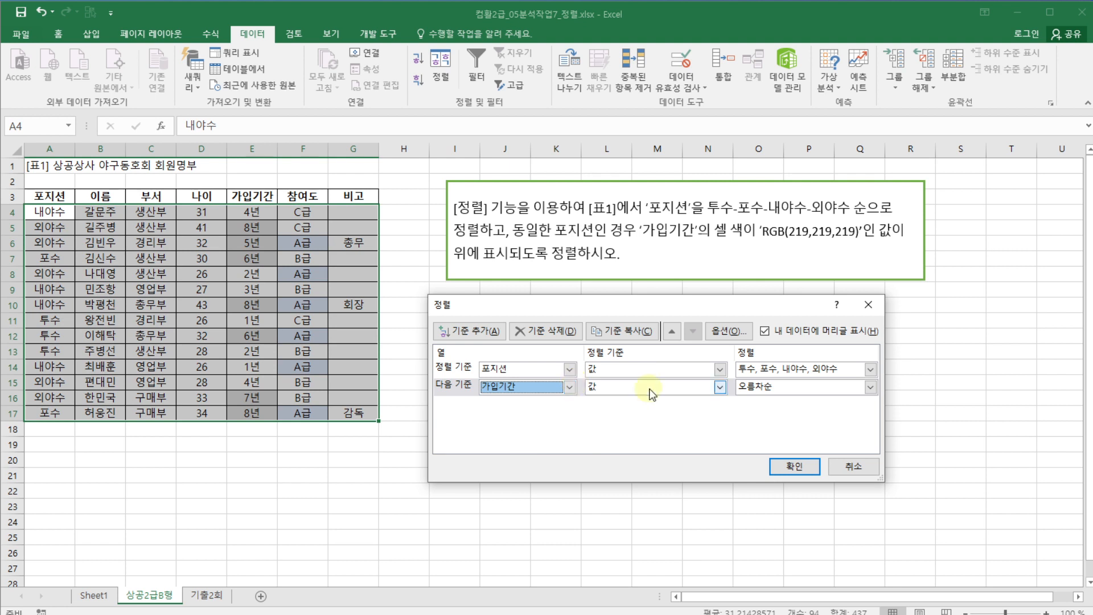
click(719, 387)
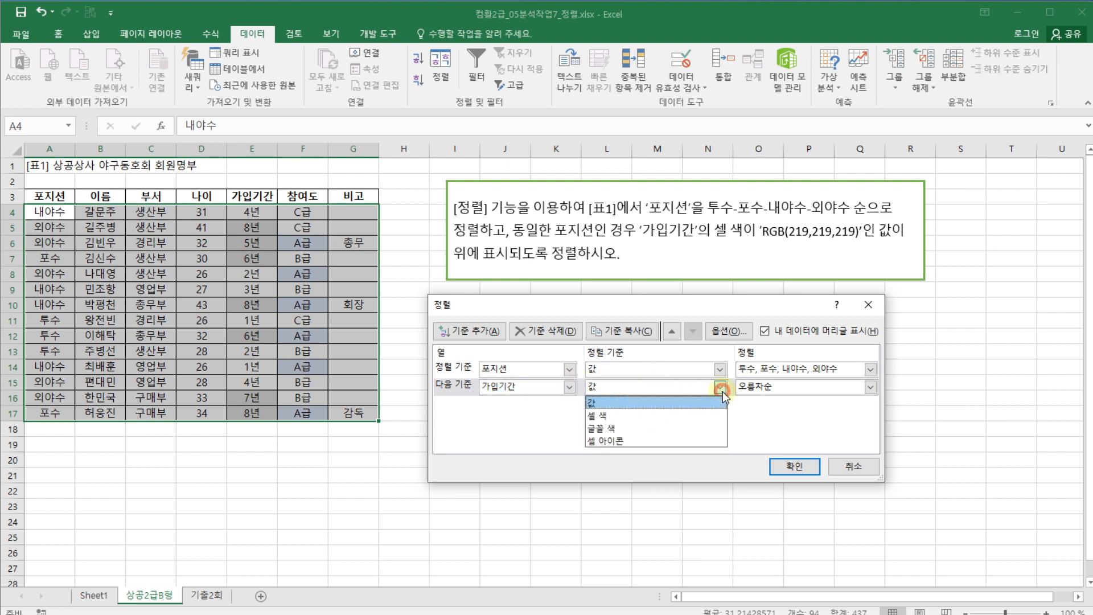
click(670, 416)
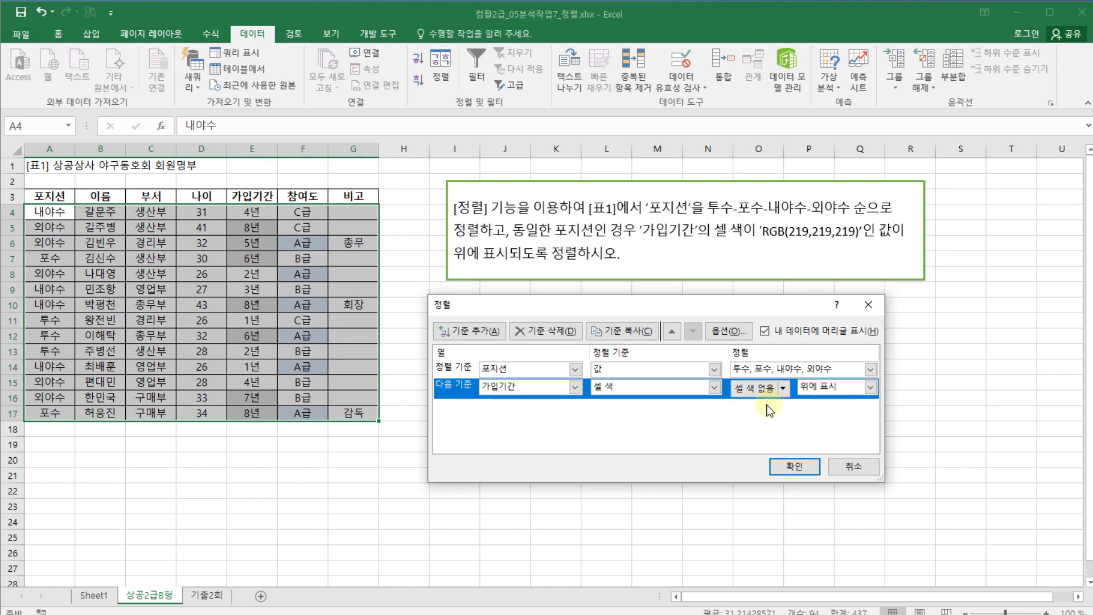
click(782, 388)
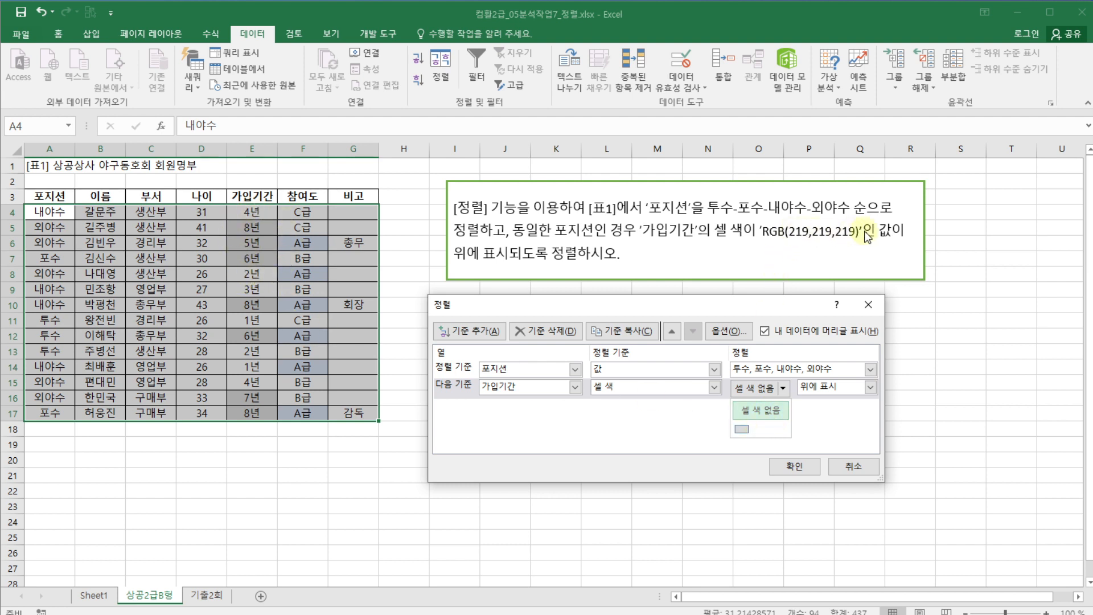
click(742, 431)
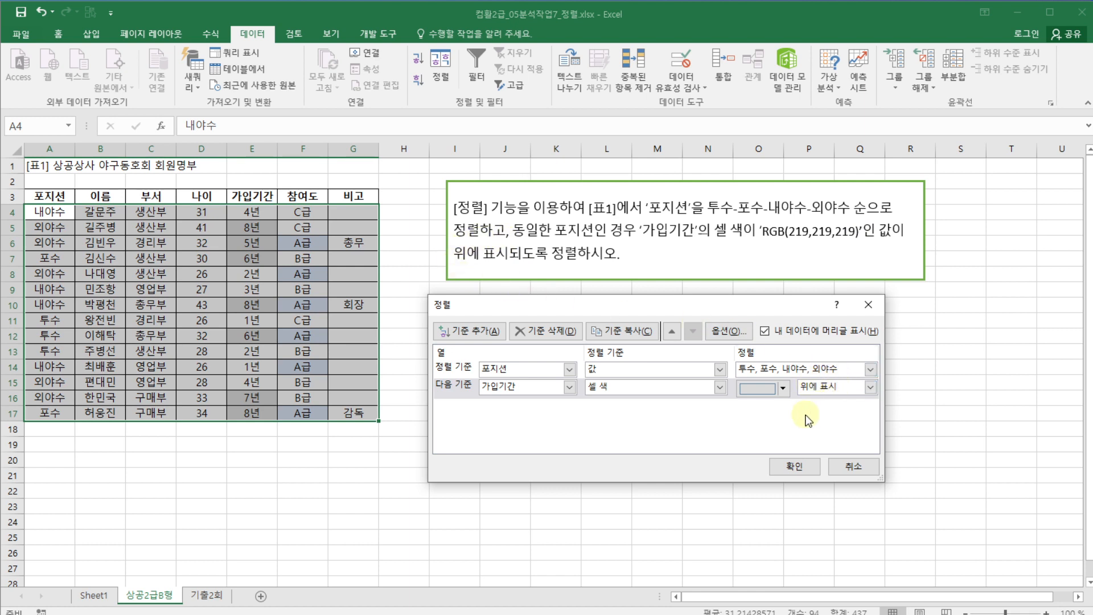
click(815, 468)
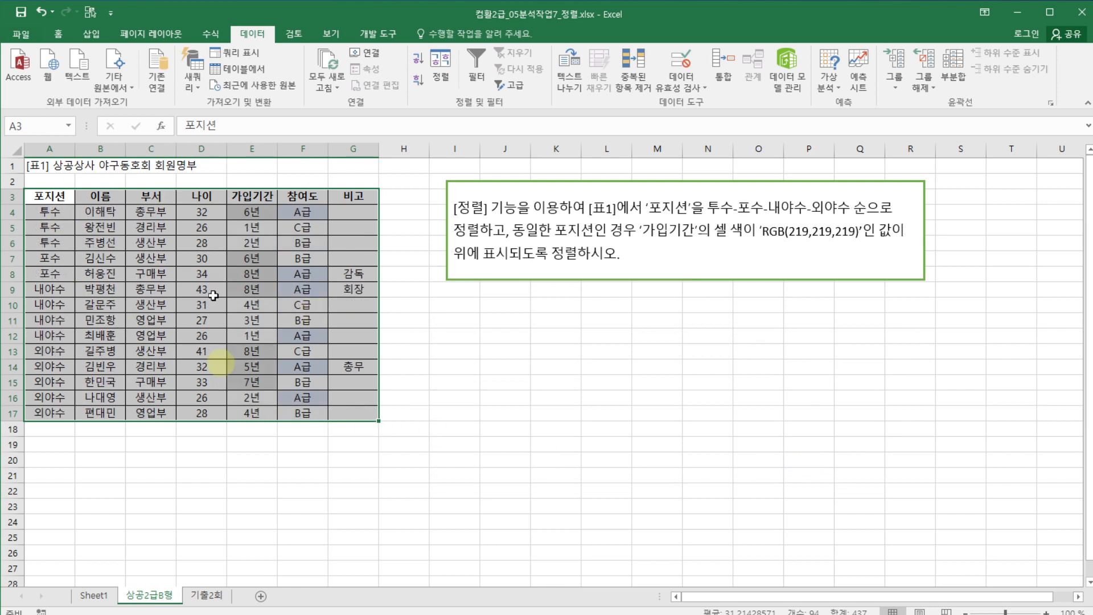
click(492, 334)
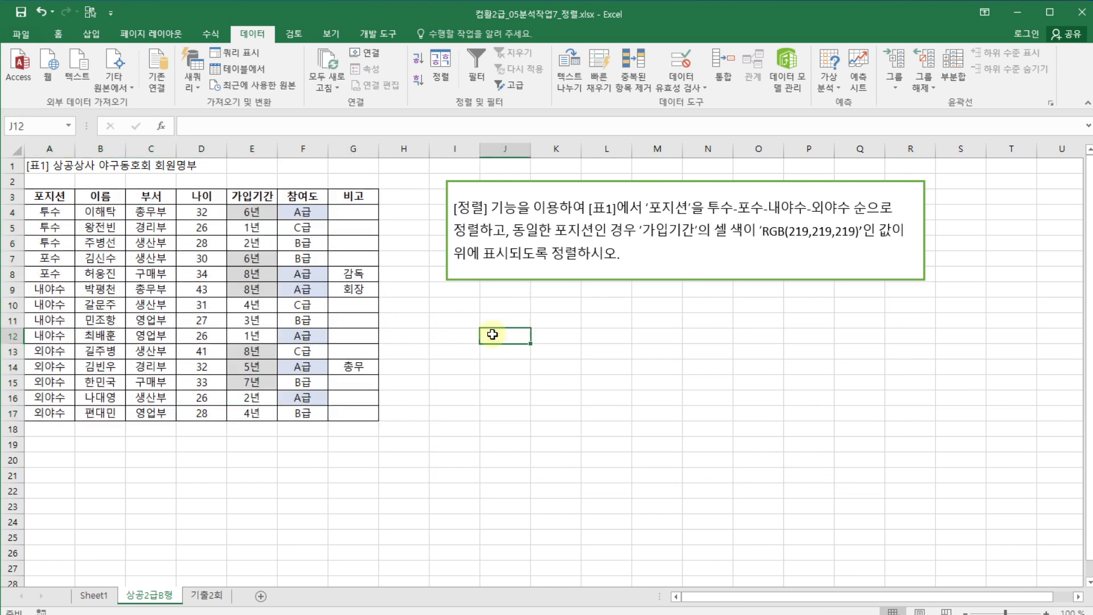
click(467, 305)
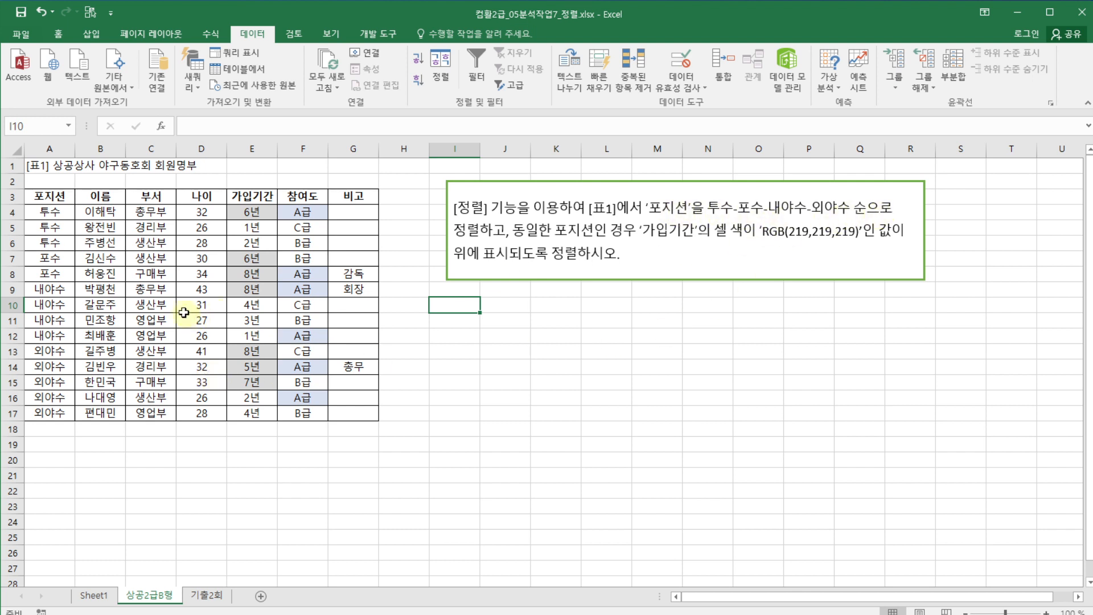
click(198, 275)
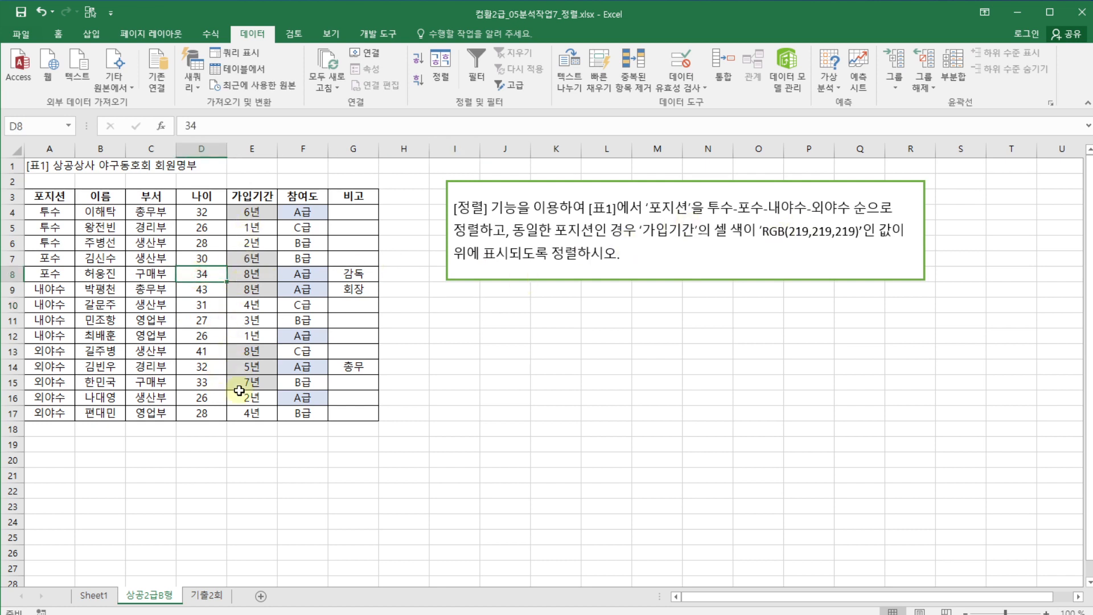
click(466, 324)
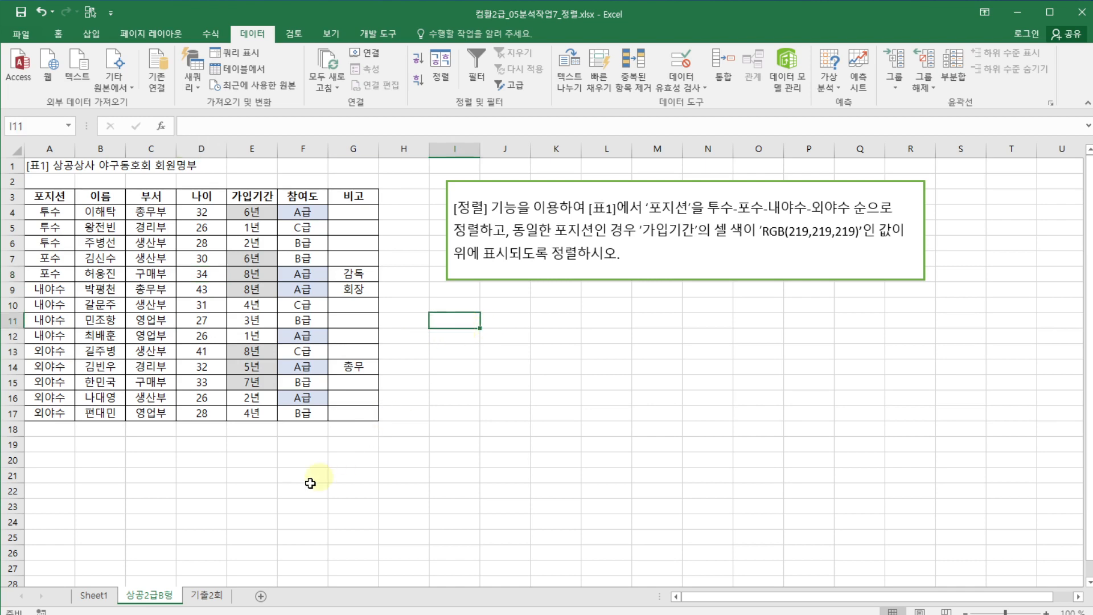
Step: Open the 기출2회 sheet and select a cell inside the SG쇼핑몰 인터넷회원 관리현황 table
click(216, 595)
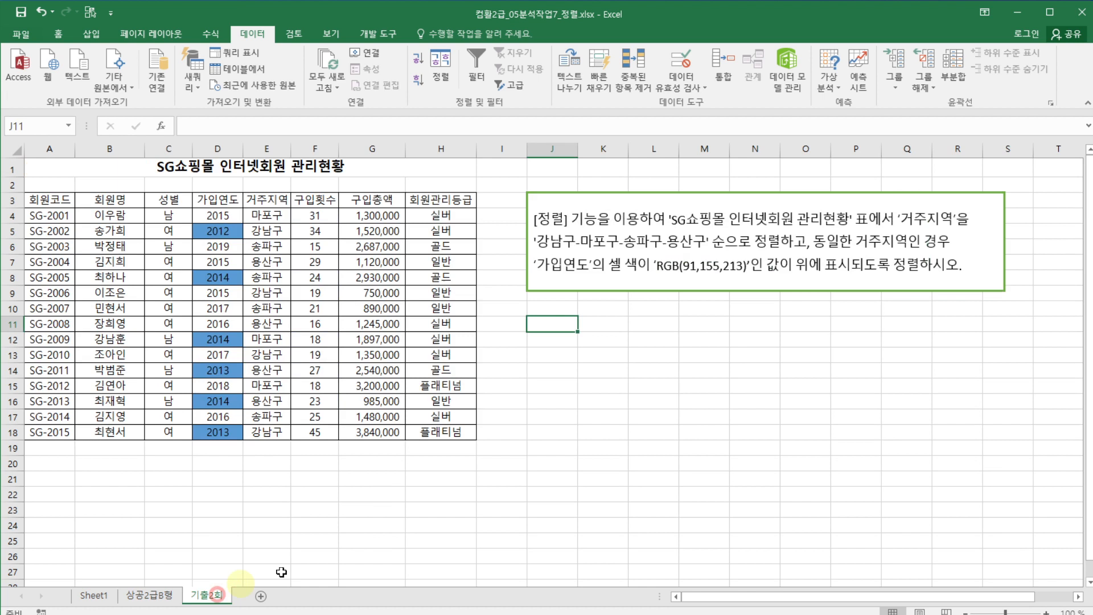
click(575, 356)
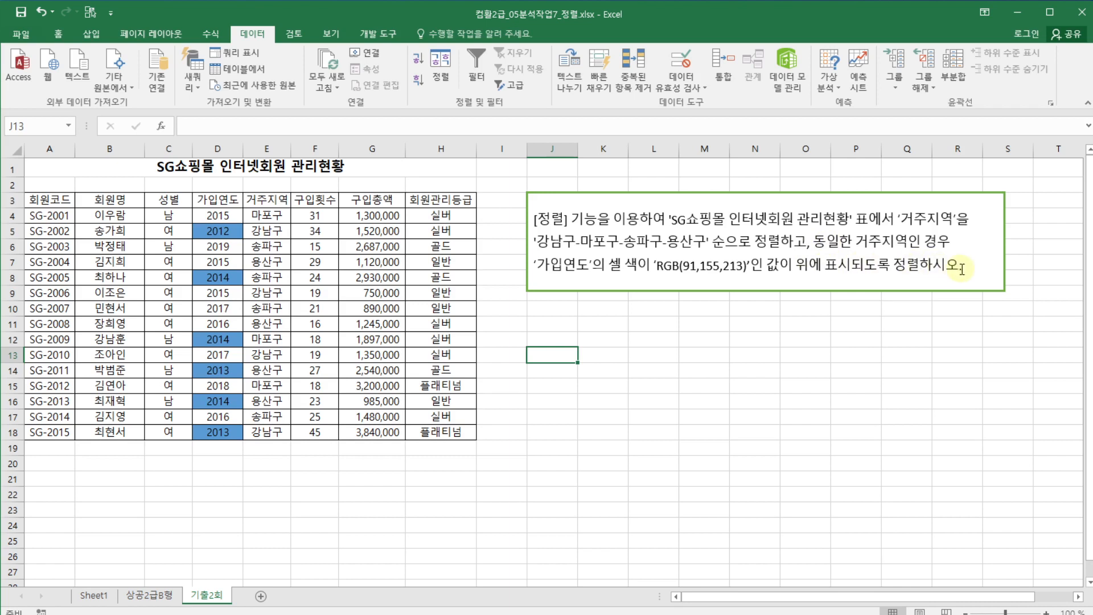
click(295, 237)
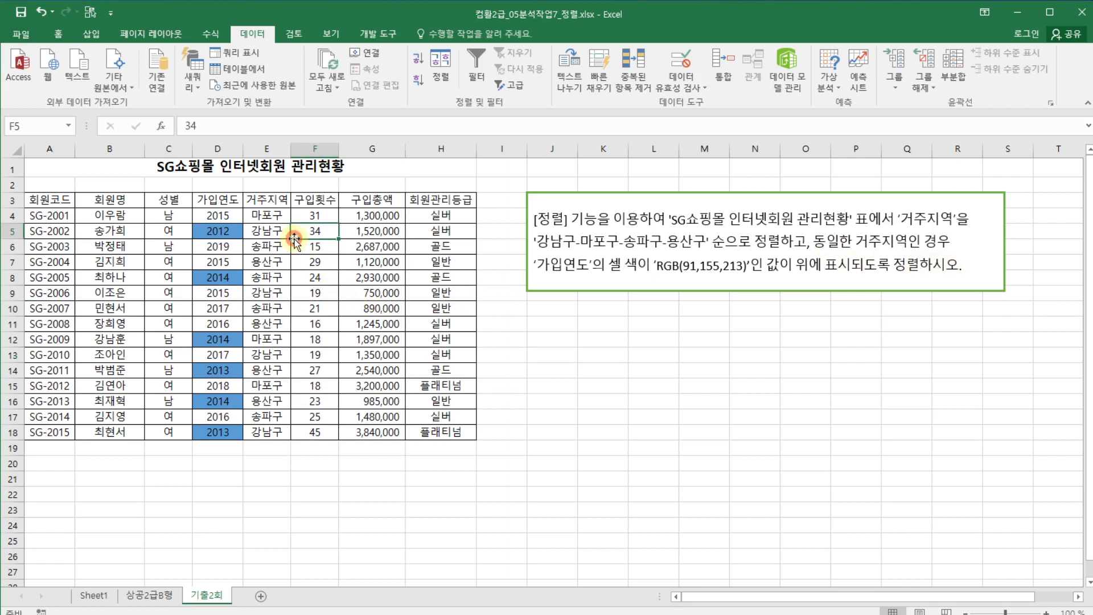
Step: Start a custom sort of the member table A3:H18 with 거주지역 as the first sort column
click(47, 199)
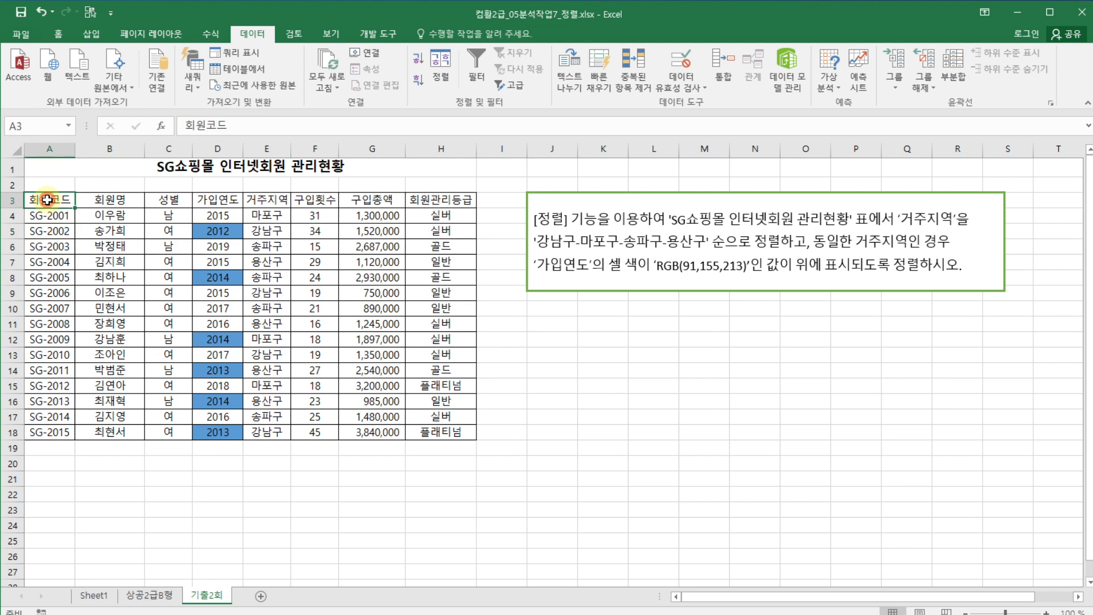
drag(48, 199, 432, 440)
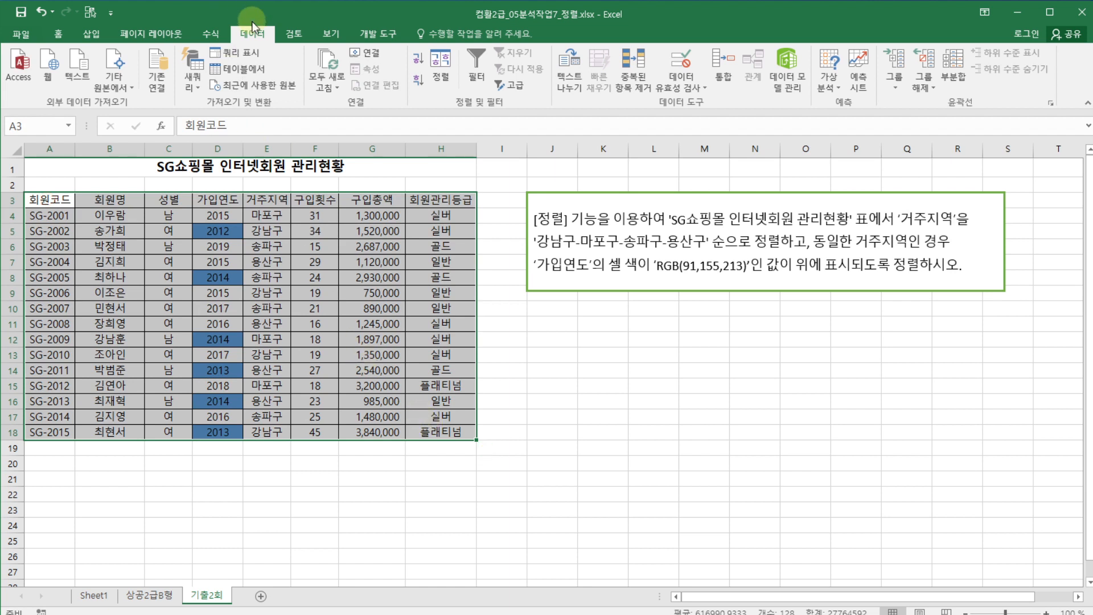
click(441, 73)
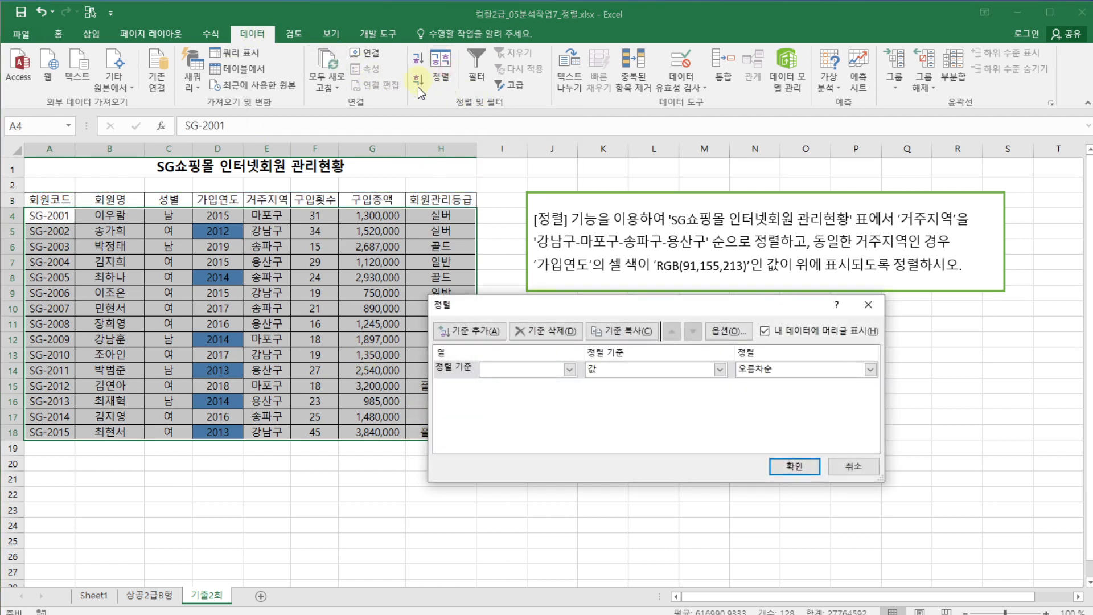
click(569, 369)
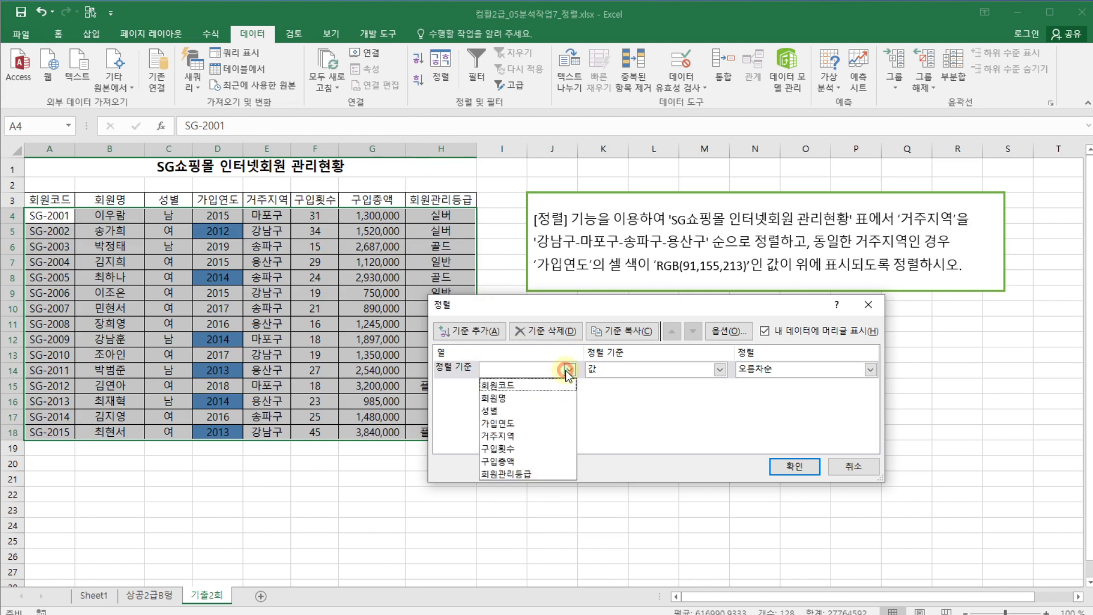
click(541, 437)
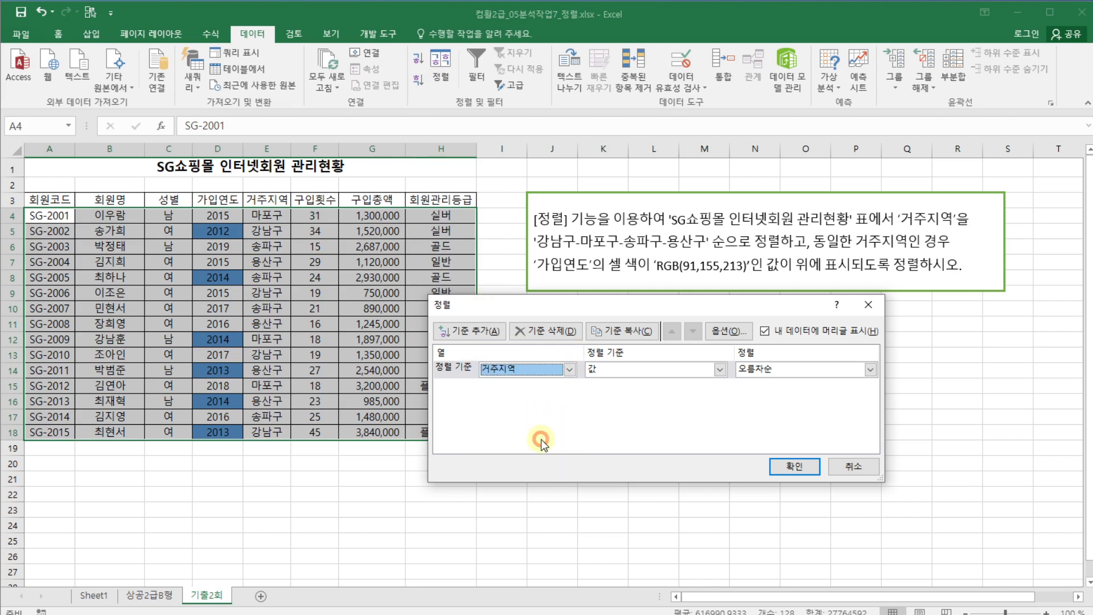
Step: Add a custom list for the 거주지역 sort order with the entries 강남구, 마포구, 송파구, 용산구
click(847, 371)
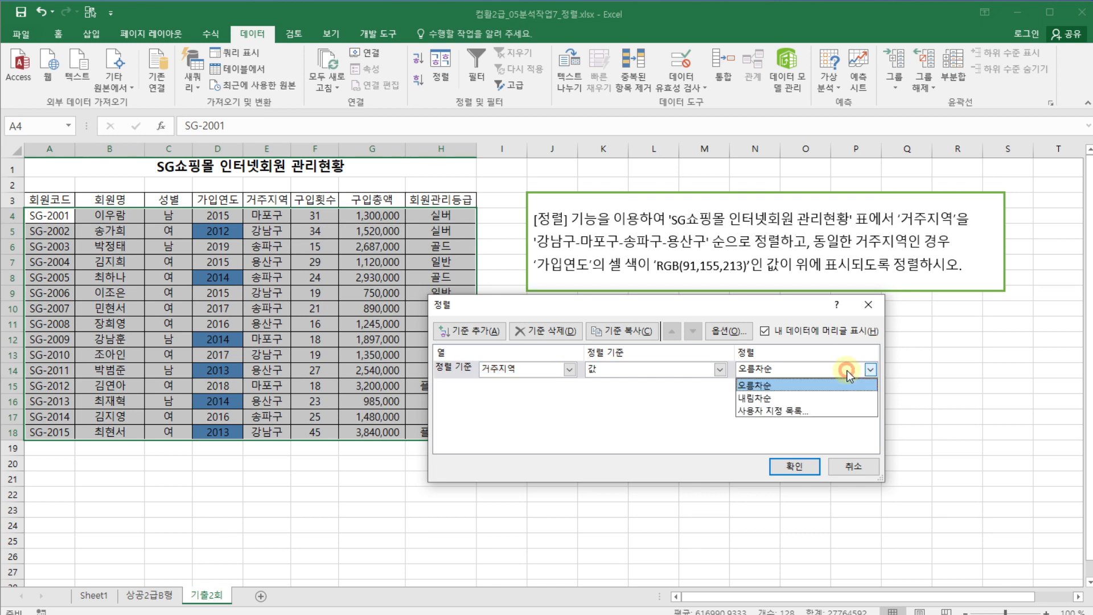
click(834, 408)
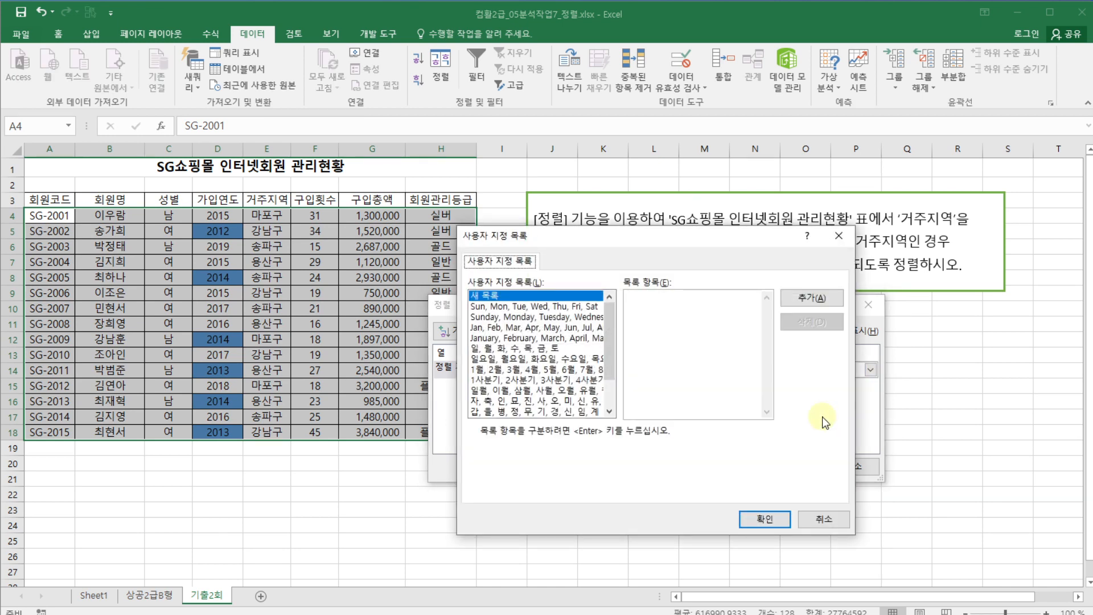
drag(659, 241, 725, 300)
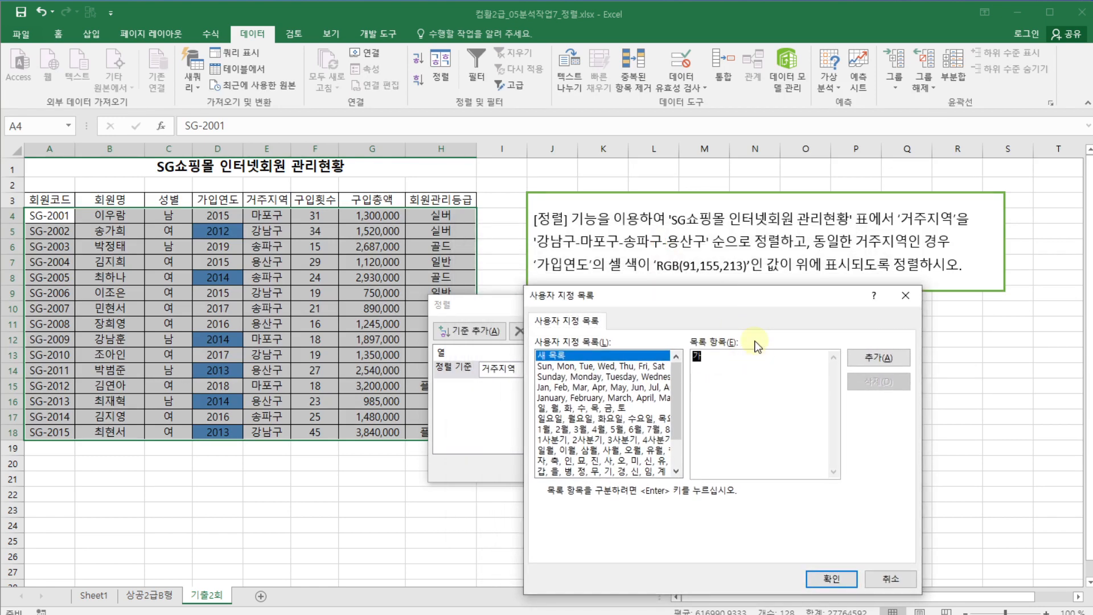
text(강남구 )
text(마포)
text(구 )
text(송파구 )
text(용산구)
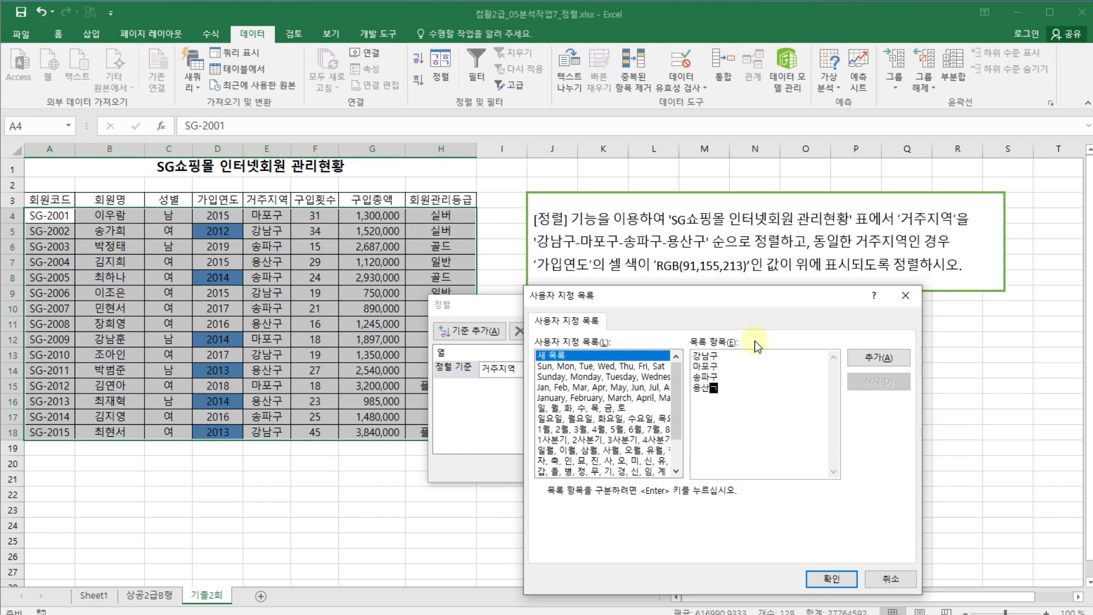
click(891, 369)
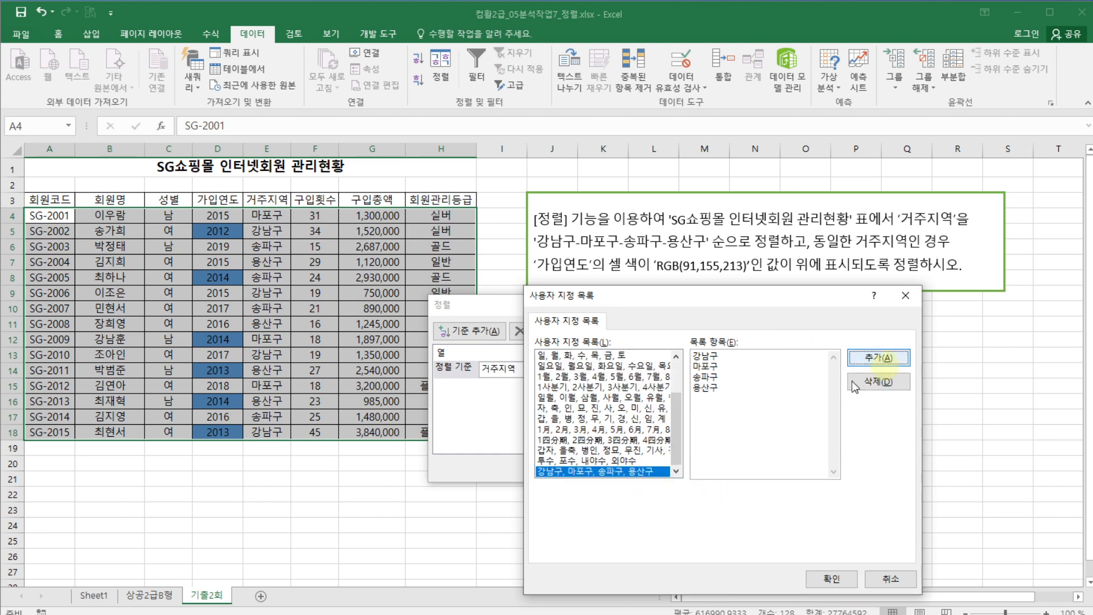
Step: Apply the custom list 강남구, 마포구, 송파구, 용산구 as the order of the 거주지역 sort level
click(594, 473)
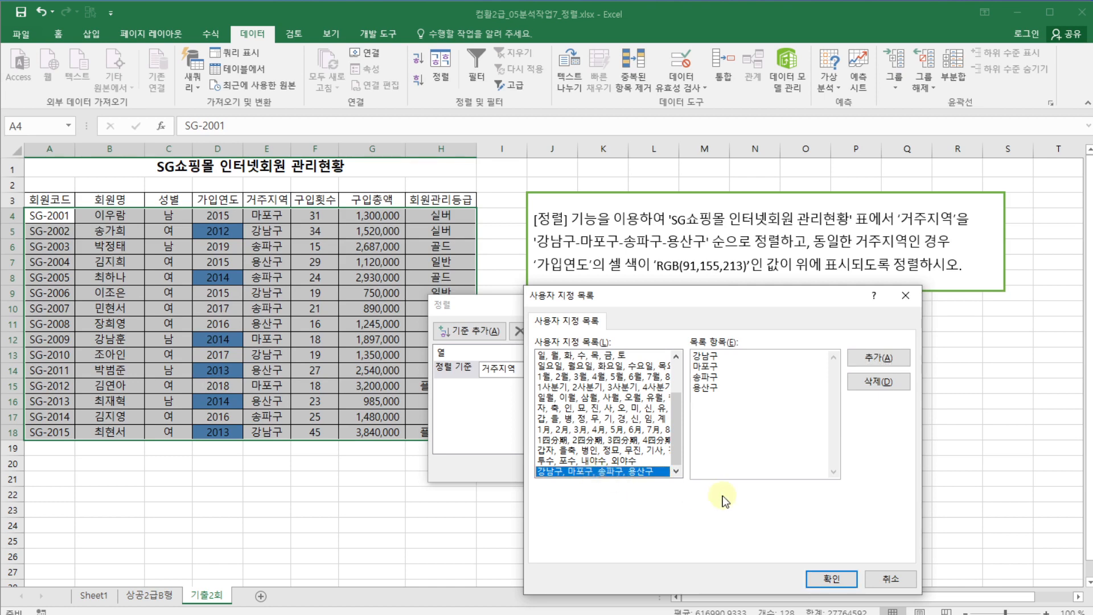
click(832, 579)
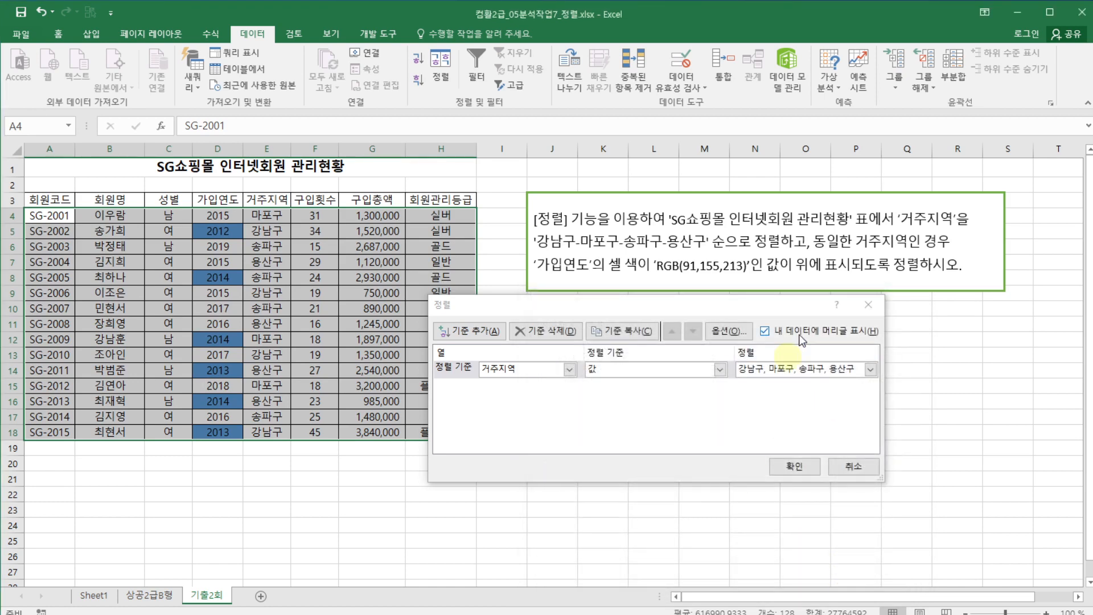
click(632, 426)
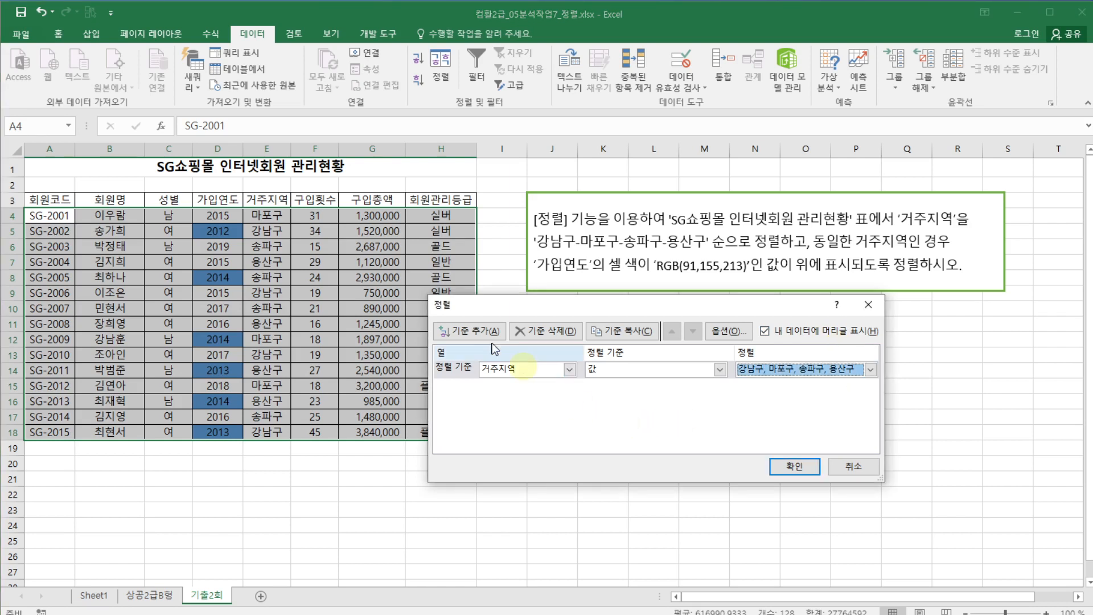
Step: Add a second sort level on the 가입연도 column, sorted by cell colour (셀 색)
click(469, 330)
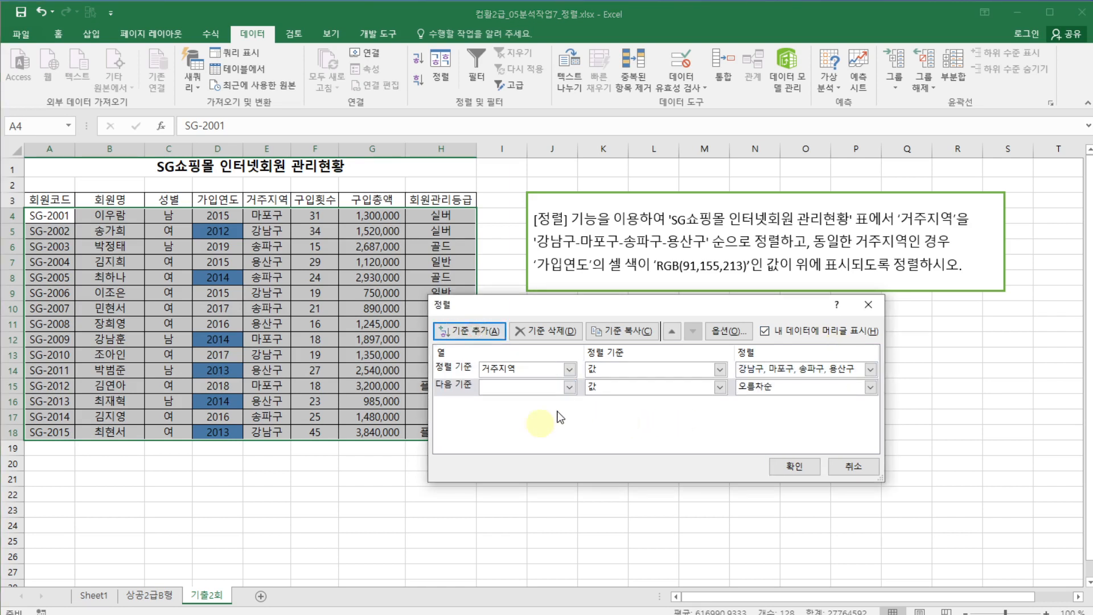
click(569, 387)
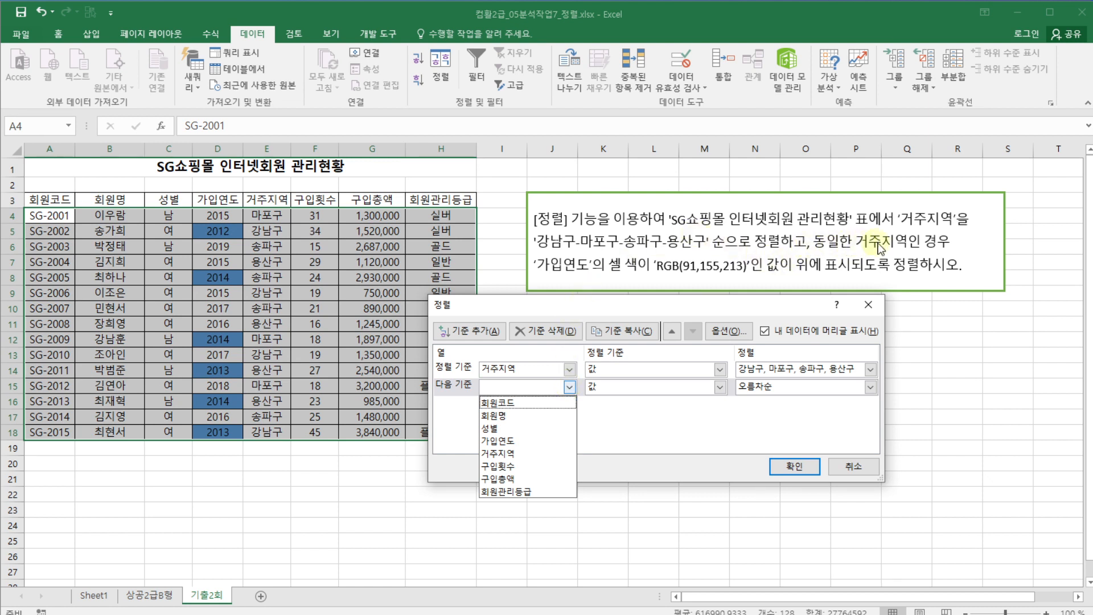
click(515, 441)
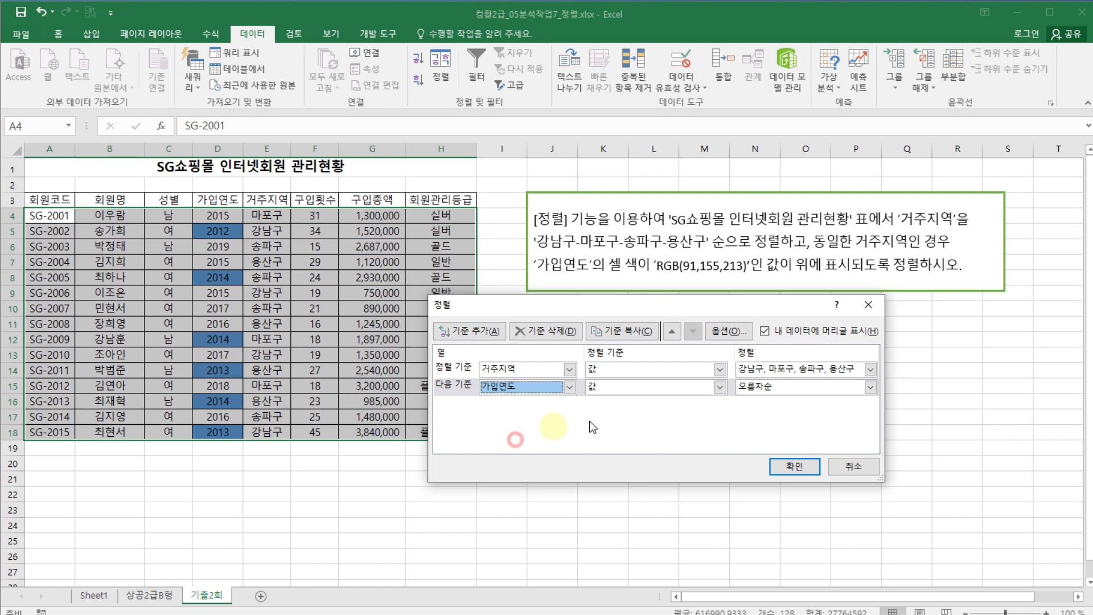
click(619, 388)
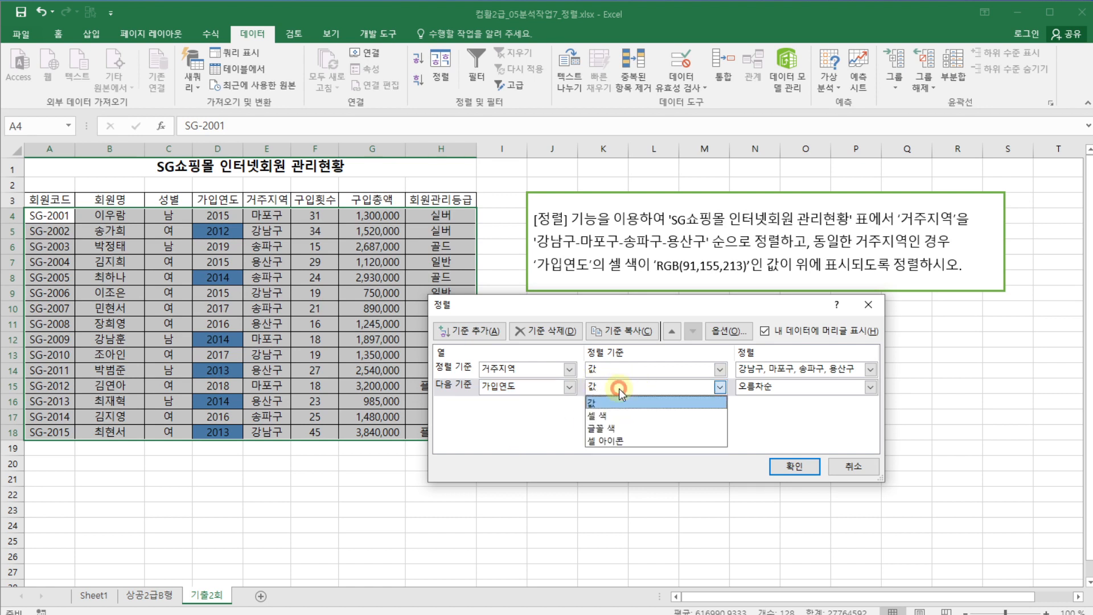
click(609, 416)
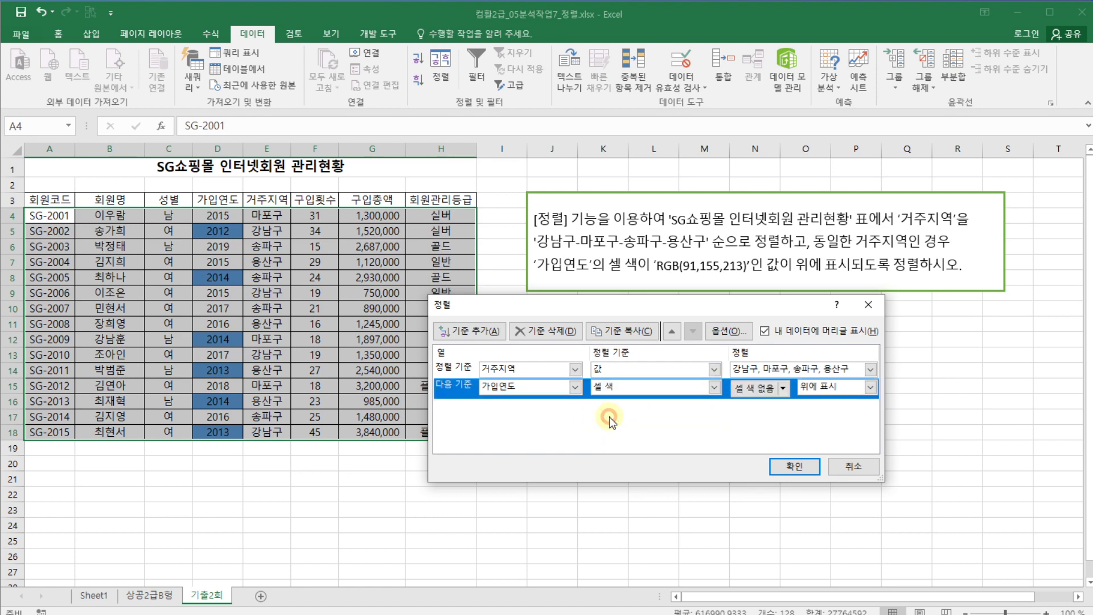
Step: Place 가입연도 cells with the blue cell colour RGB(91,155,213) on top, run the sort, and deselect the table
click(786, 389)
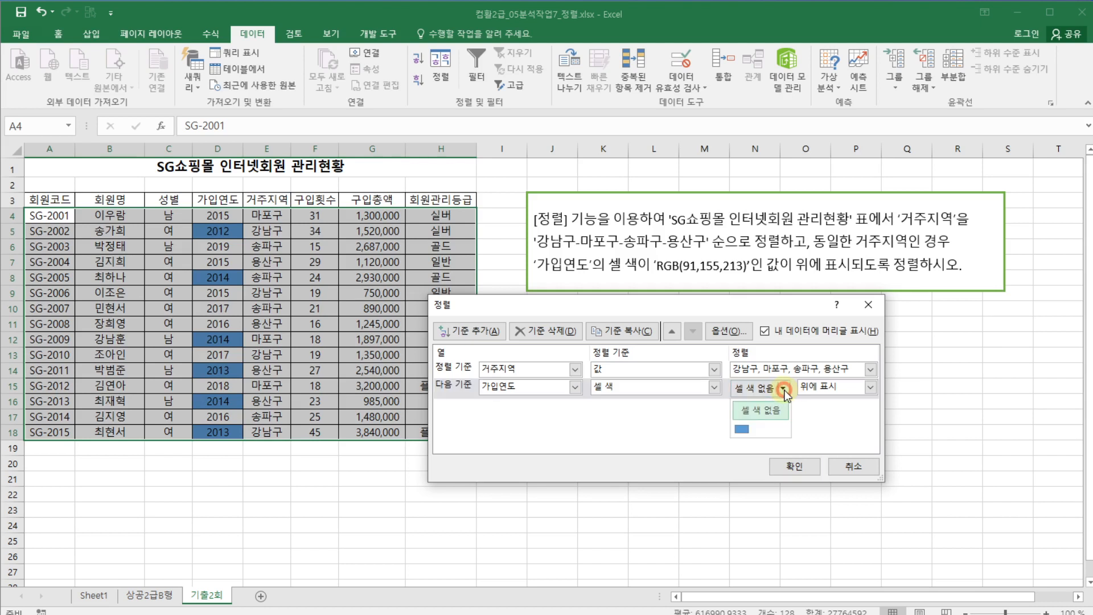
click(742, 429)
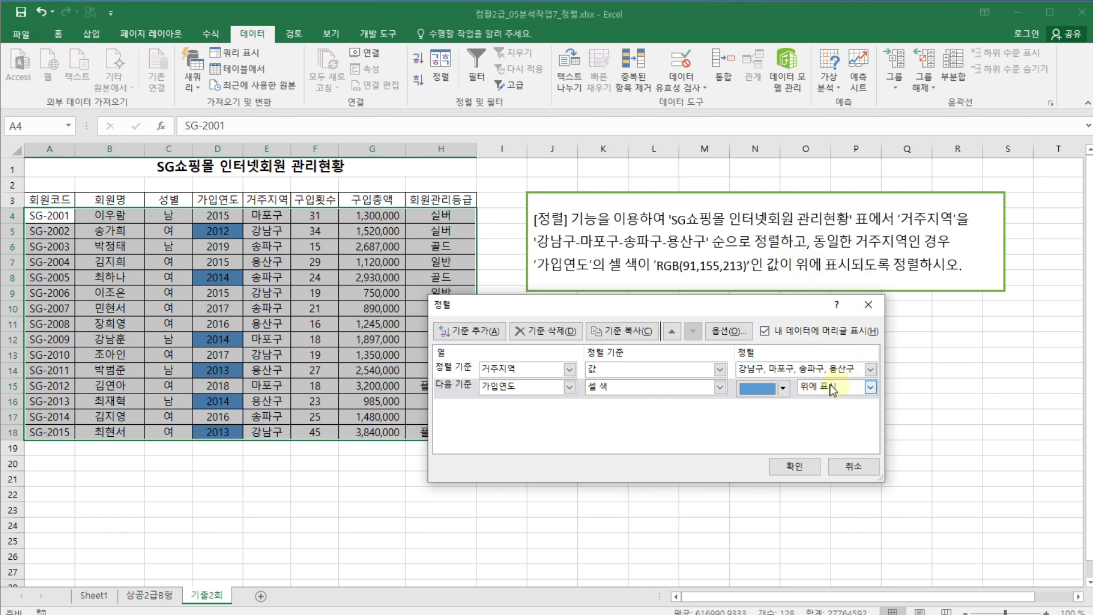
click(797, 471)
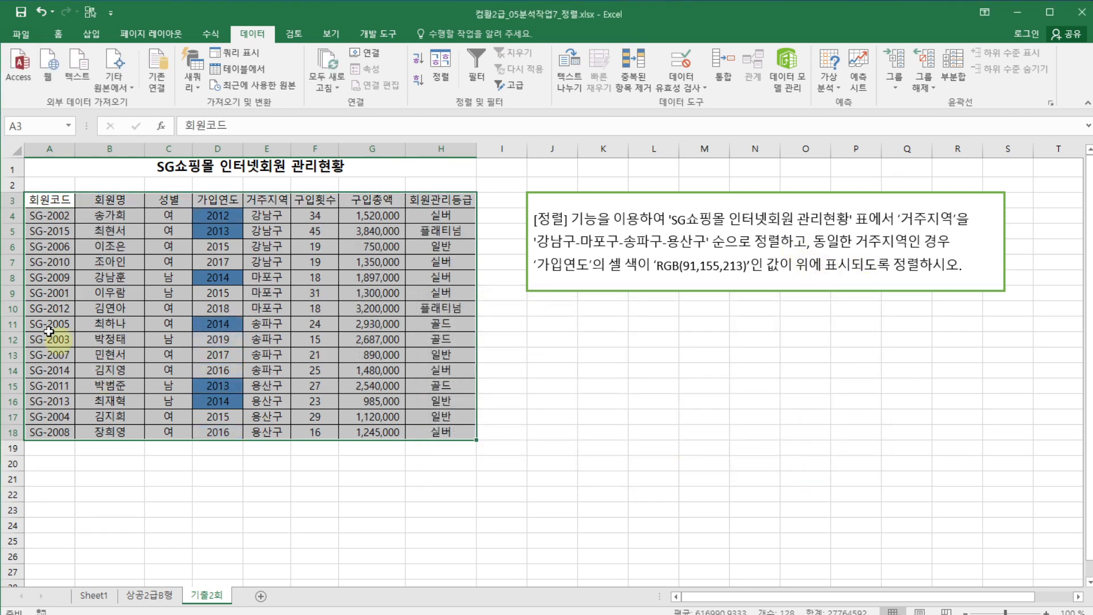
click(584, 354)
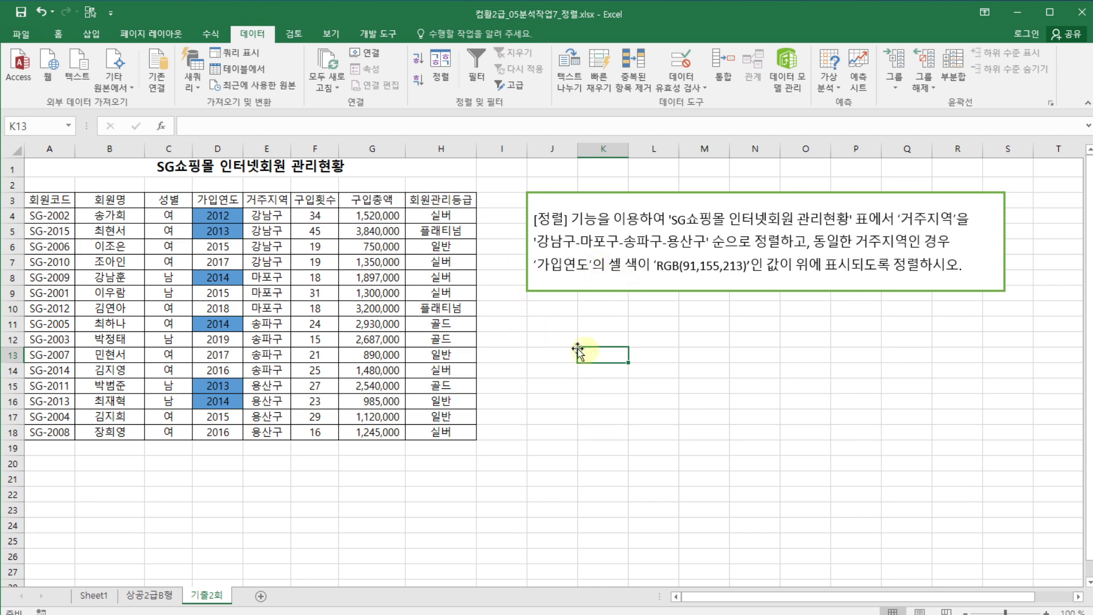
Step: Return to Sheet1 and select the empty cell S9 beside the title image
click(92, 595)
click(962, 295)
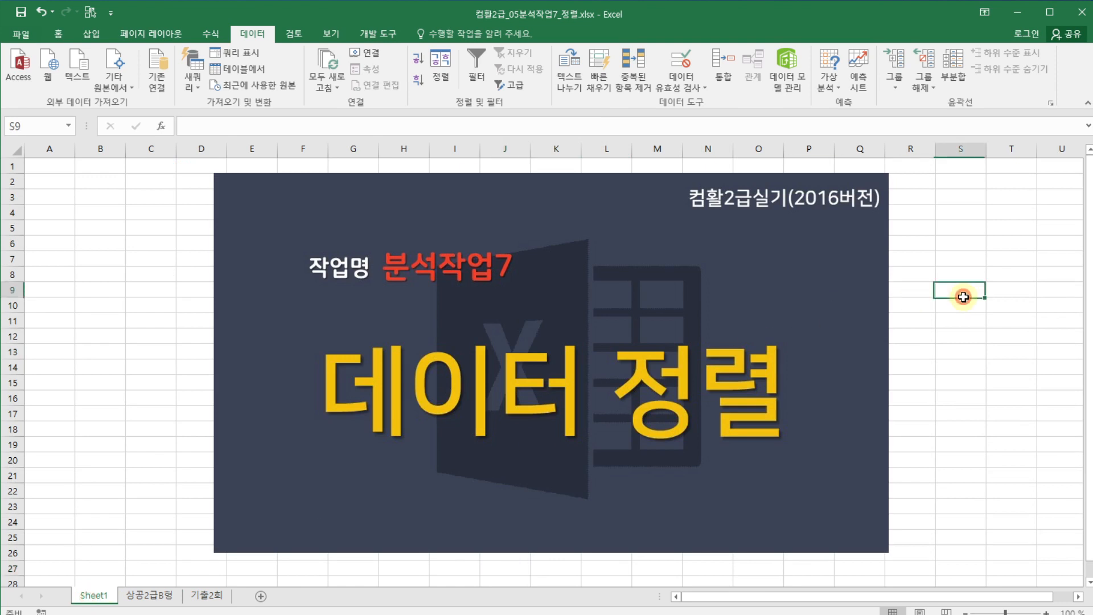